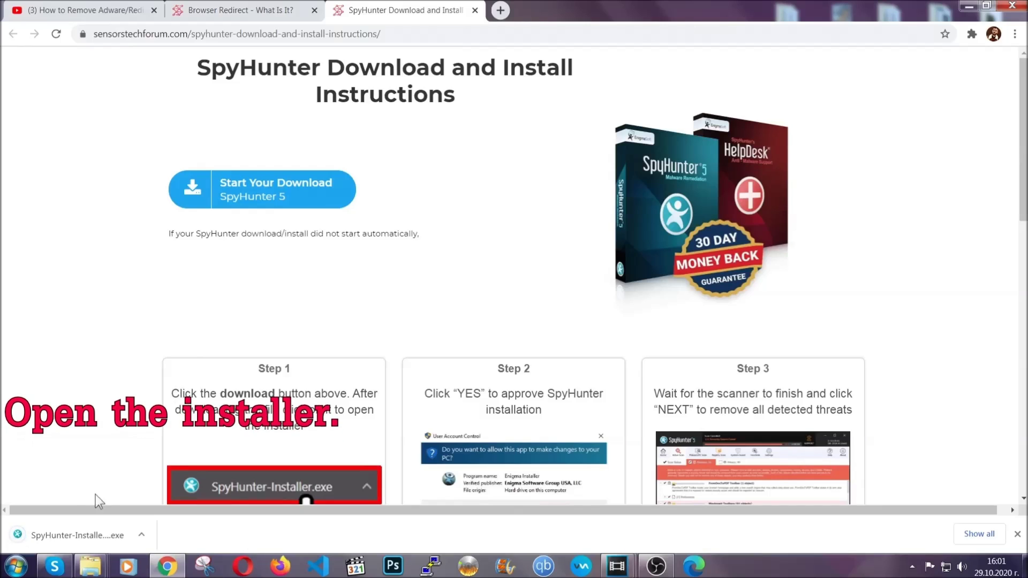
# Step: Launch the downloaded SpyHunter installer and set the installation language to English
pyautogui.click(63, 536)
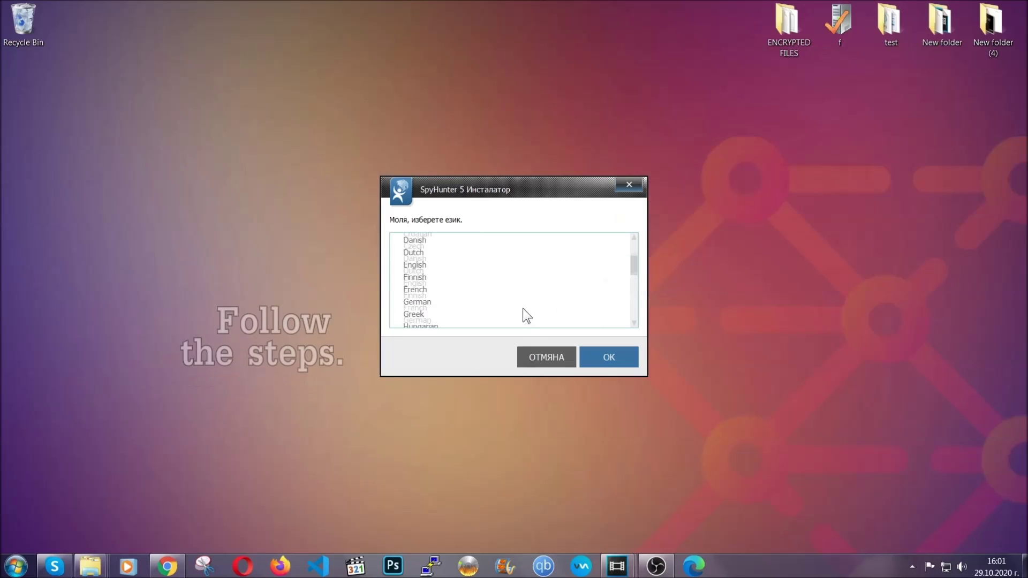
pyautogui.scroll(-2, 523, 307)
pyautogui.scroll(-2, 526, 316)
pyautogui.scroll(4, 524, 316)
pyautogui.click(429, 275)
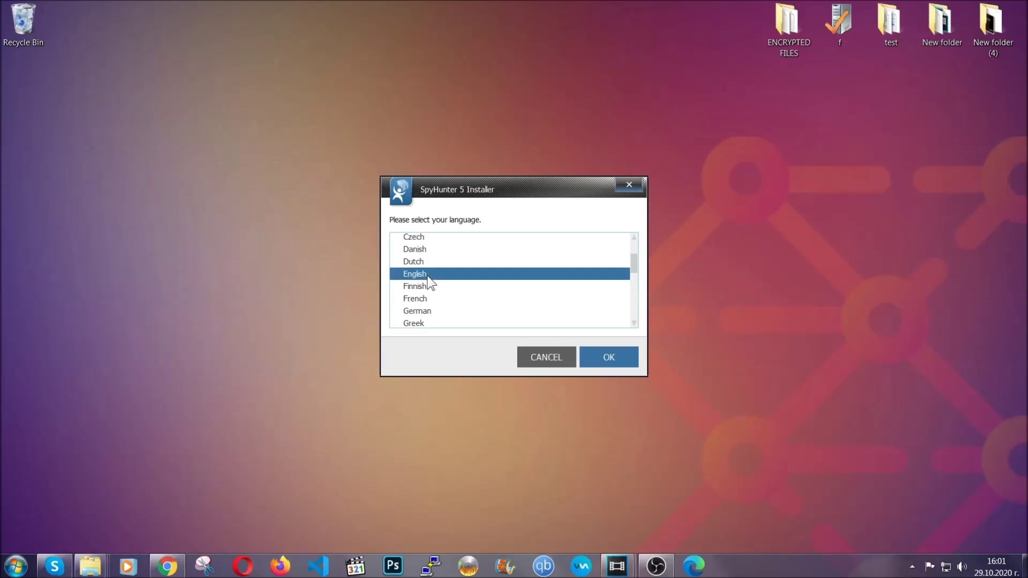
pyautogui.click(602, 356)
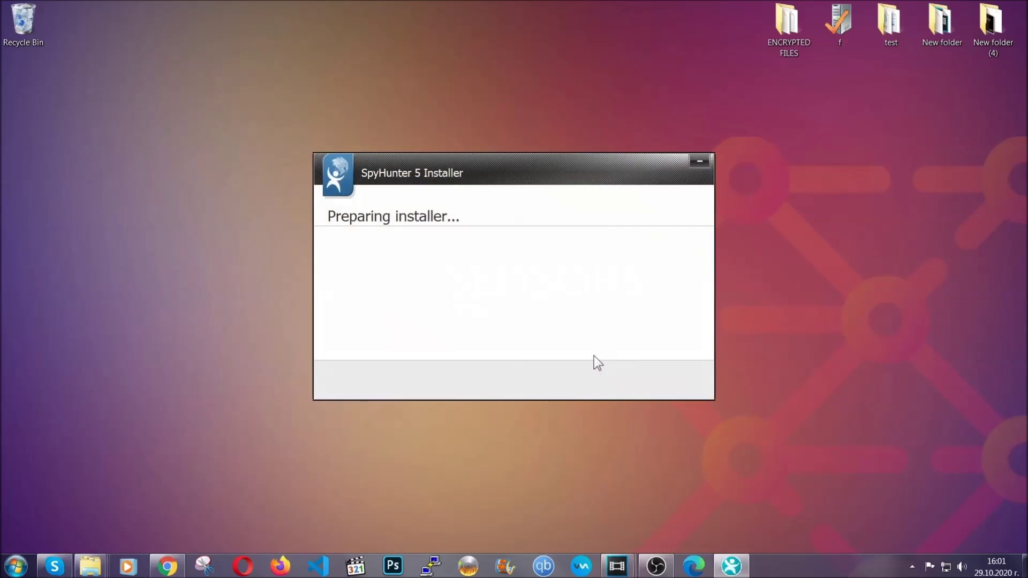
# Step: Proceed through the SpyHunter 5 setup and finish the installation
pyautogui.click(622, 372)
pyautogui.click(605, 351)
pyautogui.click(619, 375)
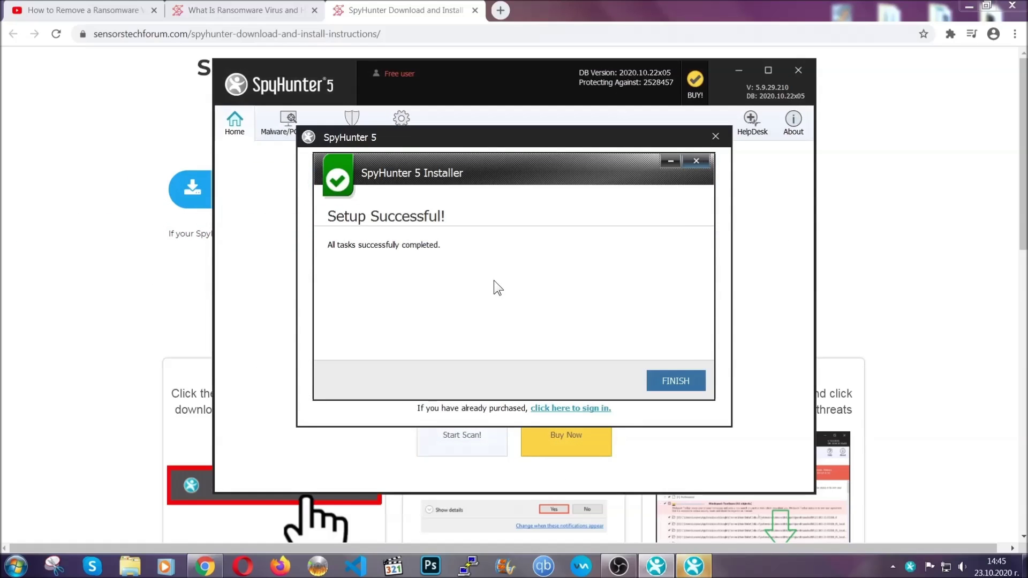
pyautogui.click(657, 382)
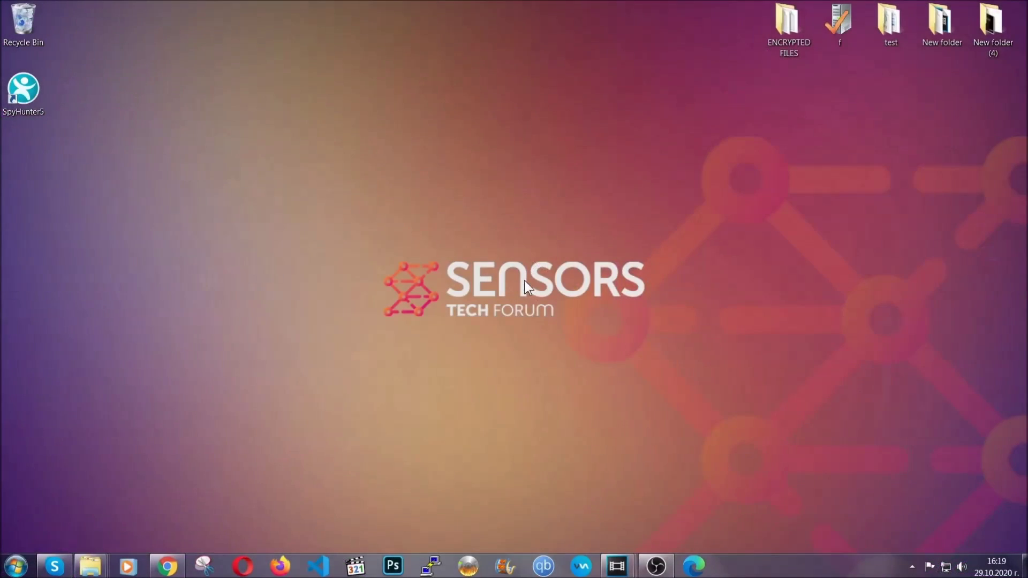
# Step: Open the Windows list of installed programs by running APPWIZ.CPL
pyautogui.press('super+r')
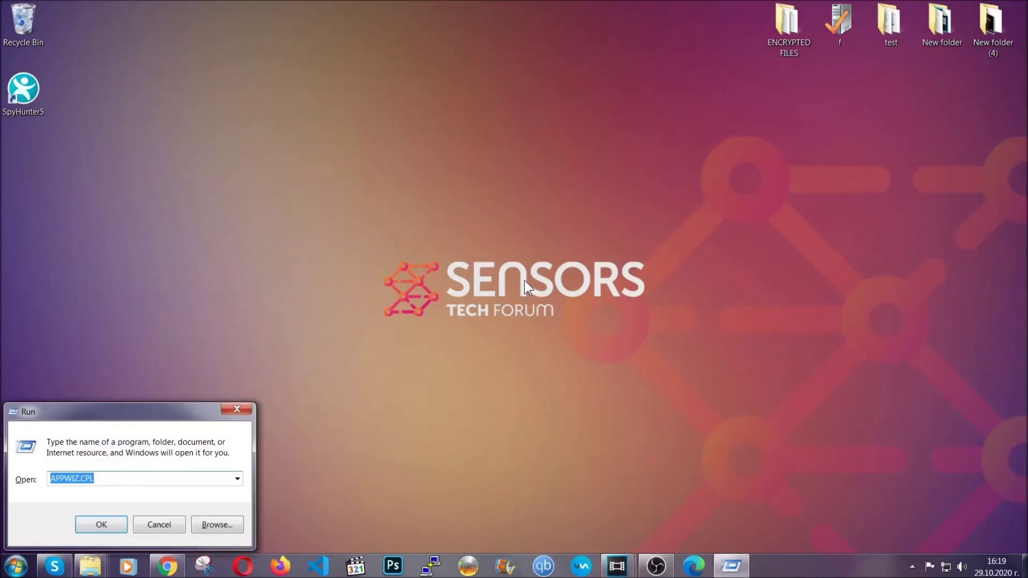
pyautogui.click(107, 480)
pyautogui.moveTo(107, 480); pyautogui.dragTo(21, 480)
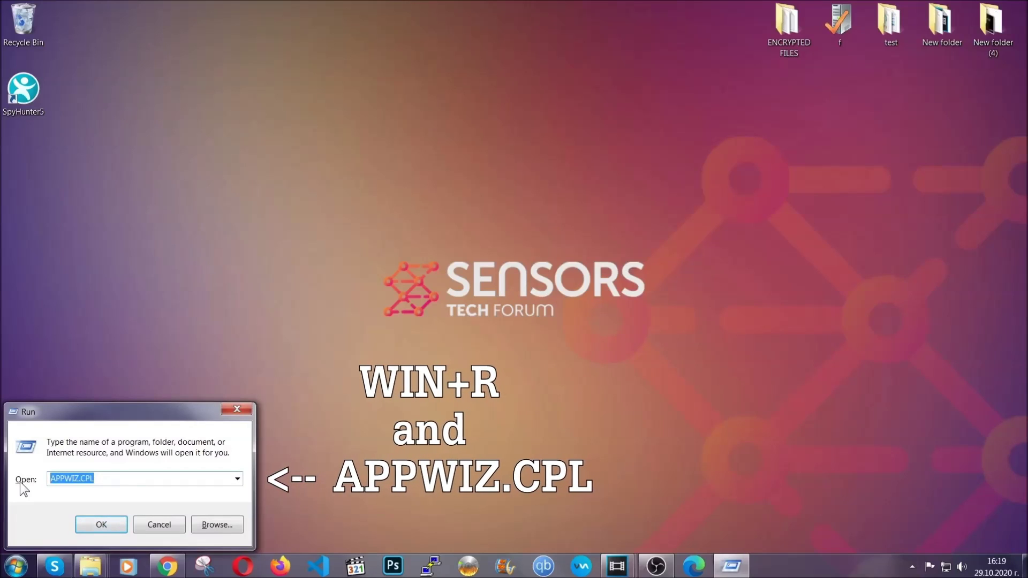
pyautogui.click(100, 522)
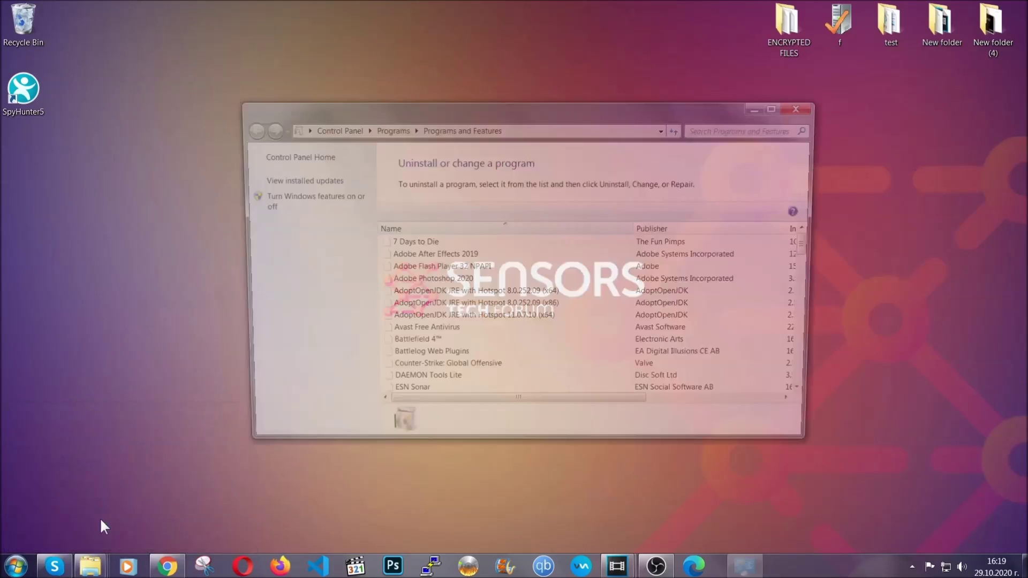
# Step: Uninstall SUSPICIOUS PROGRAM from the installed programs and confirm its removal
pyautogui.scroll(-20, 484, 273)
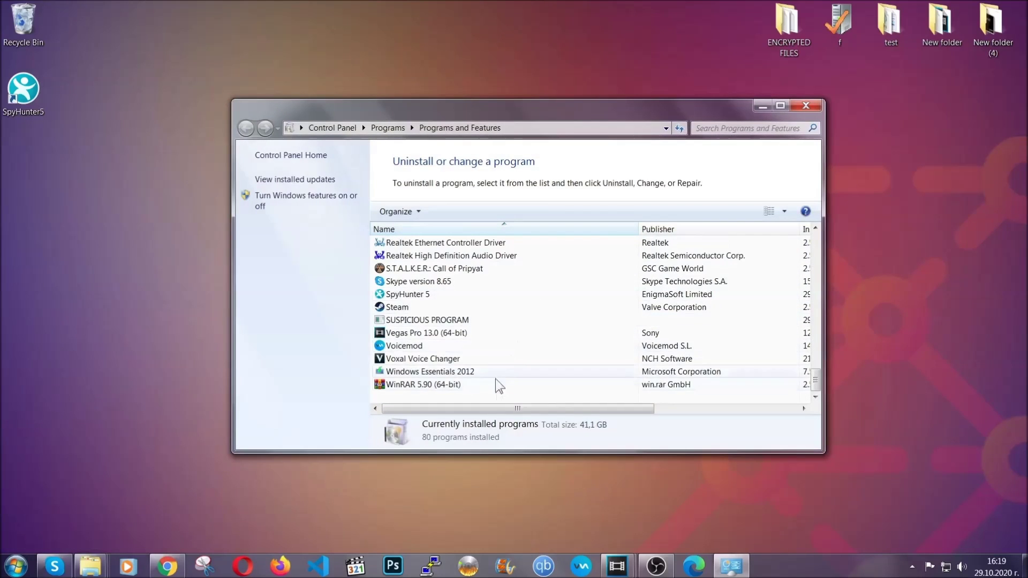
pyautogui.click(433, 321)
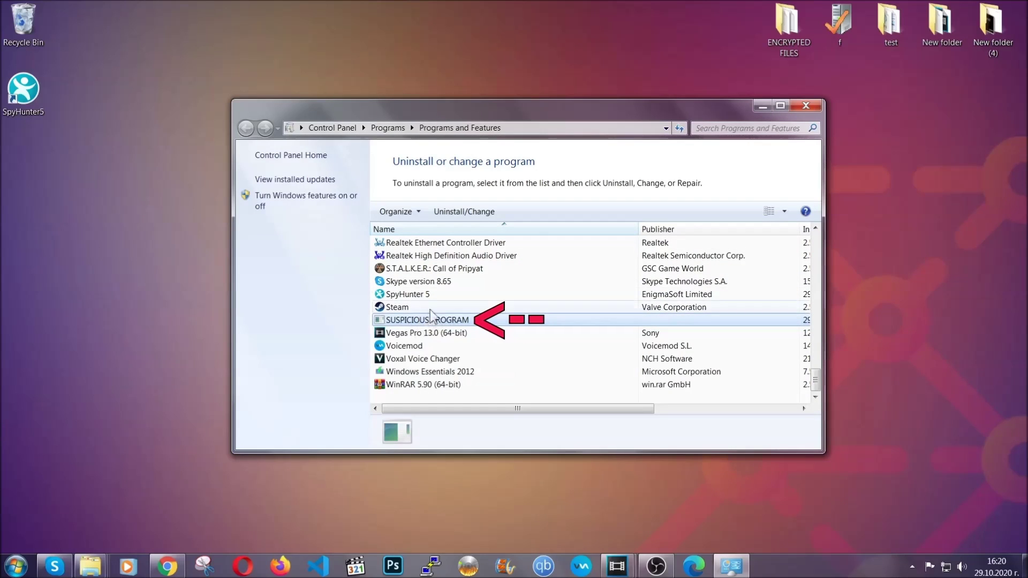
pyautogui.click(455, 211)
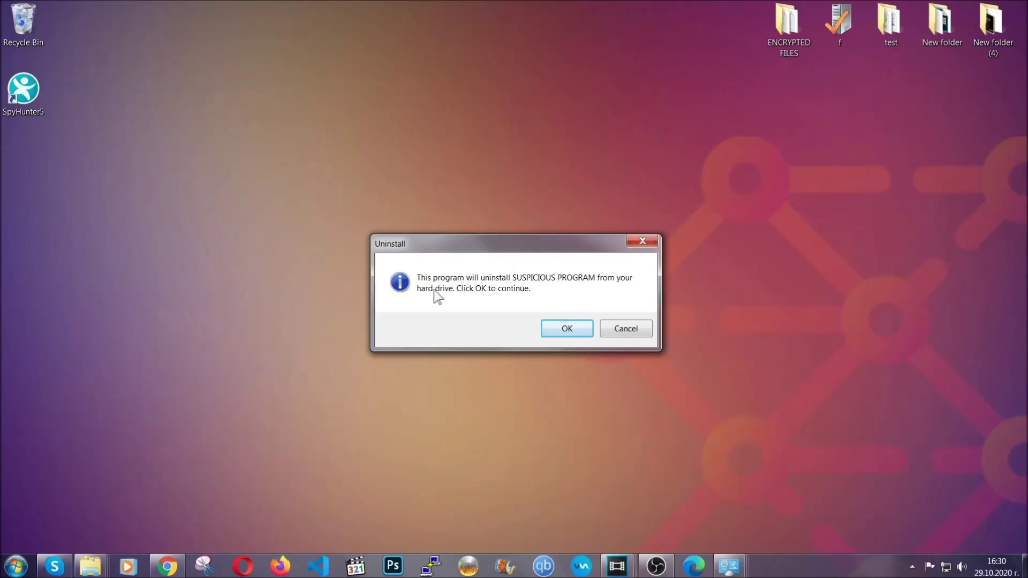
pyautogui.click(564, 331)
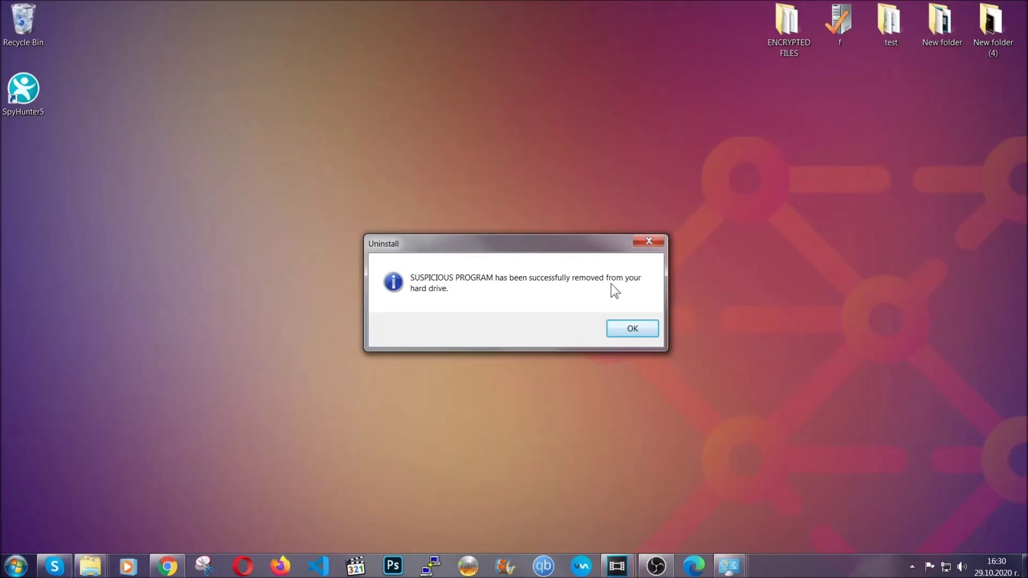
pyautogui.click(617, 326)
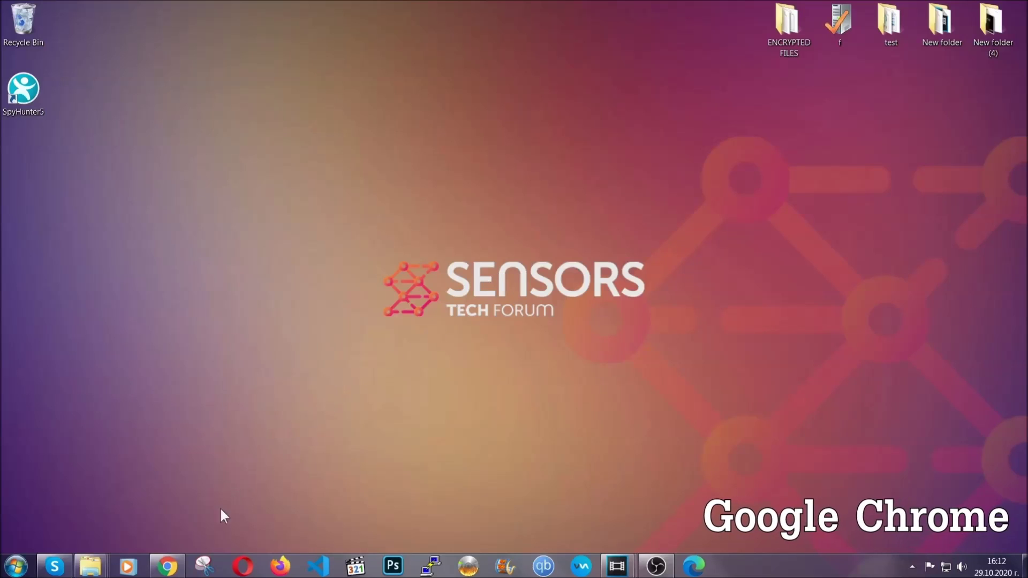
# Step: Switch to Google Chrome and load the page chrome://settings/clearBrowserData
pyautogui.click(168, 566)
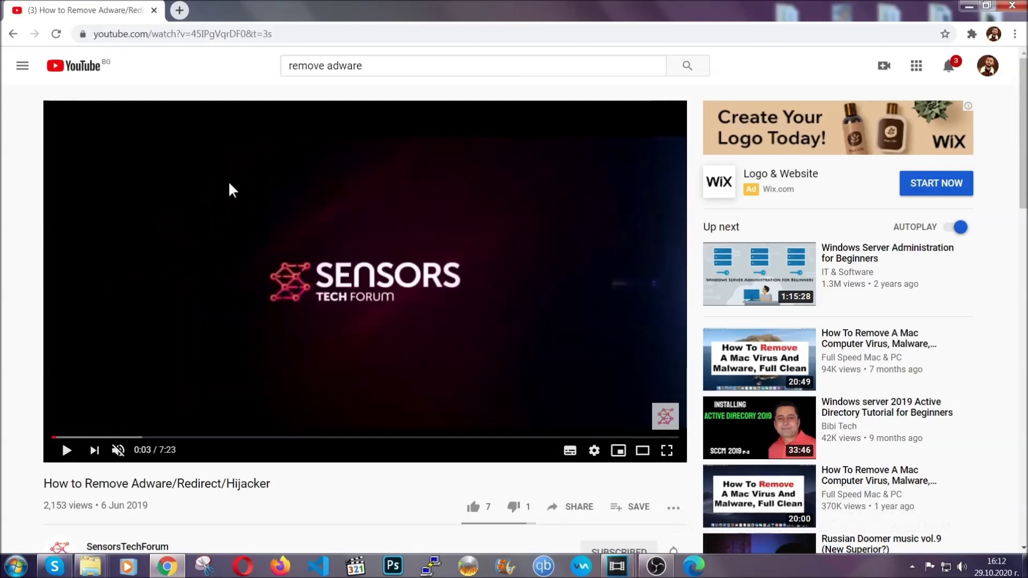
pyautogui.click(224, 35)
pyautogui.write('chro')
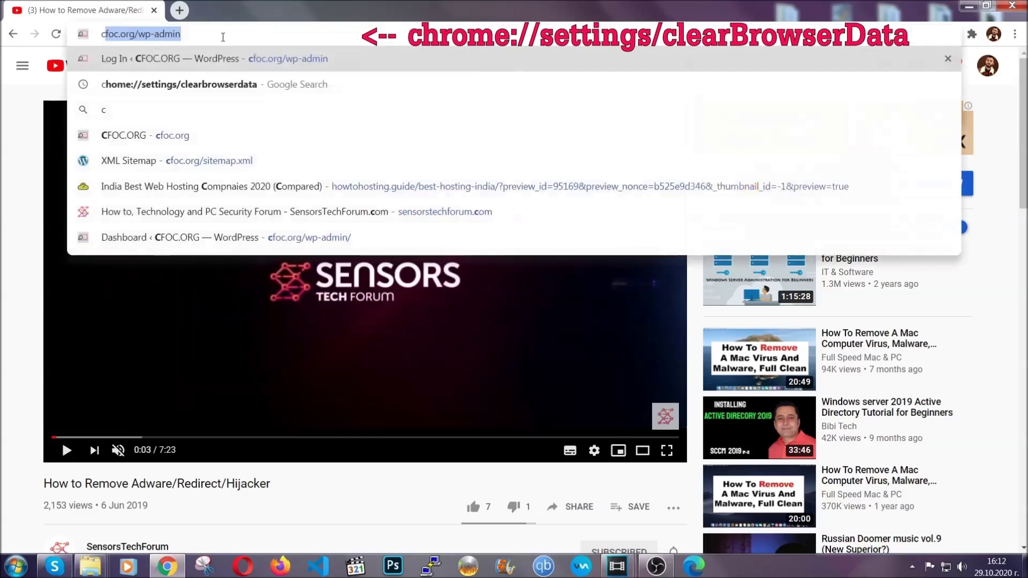
pyautogui.write('me://')
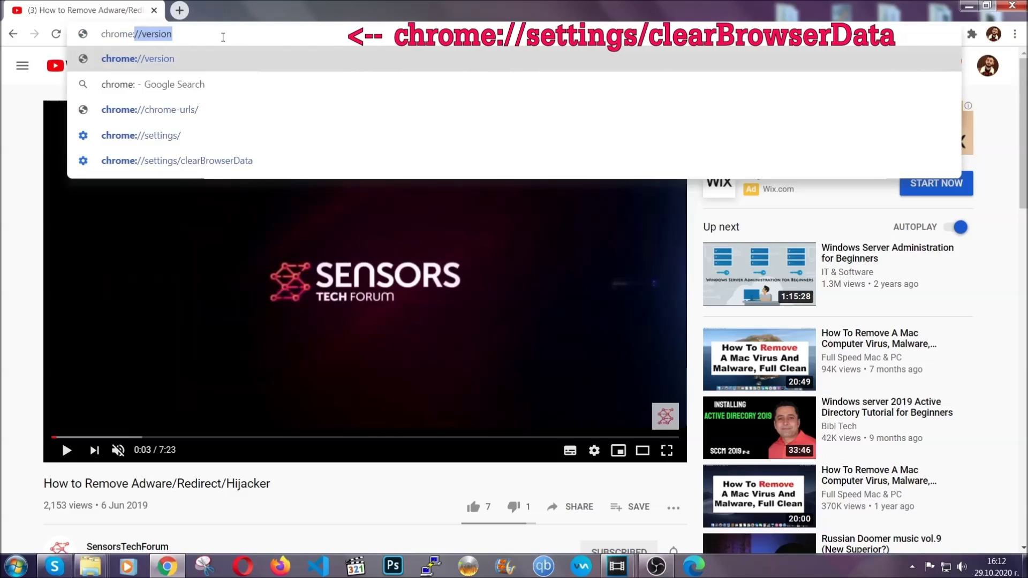
pyautogui.write('settings')
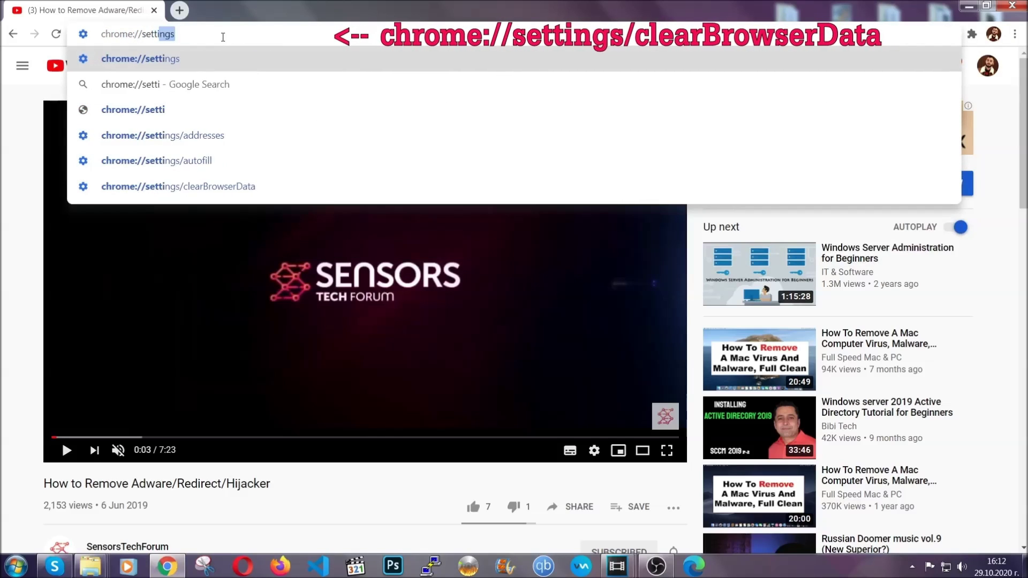
pyautogui.write('/ce')
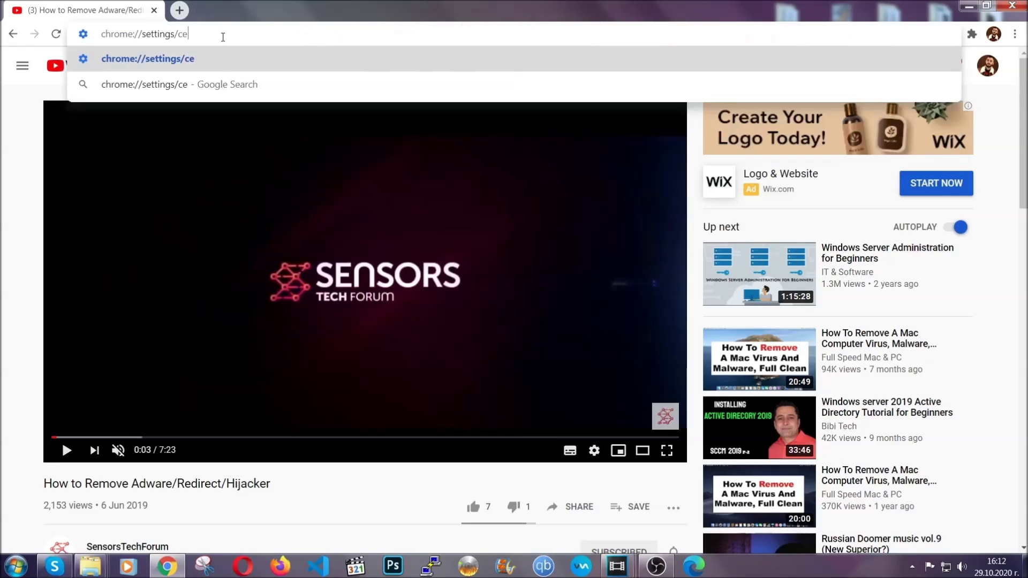
pyautogui.press('BackSpace')
pyautogui.write('lea')
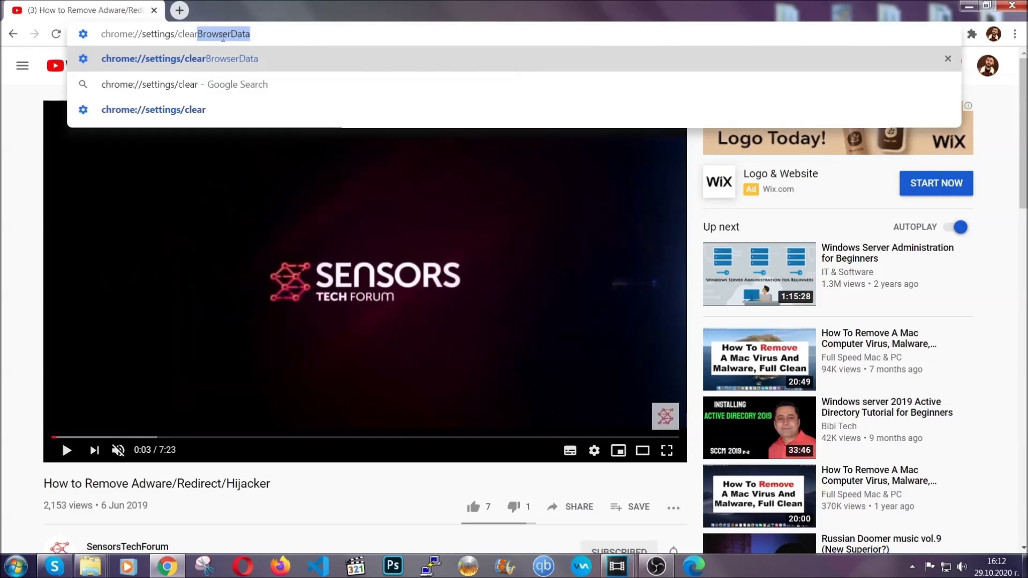
pyautogui.write('r')
pyautogui.press('Return')
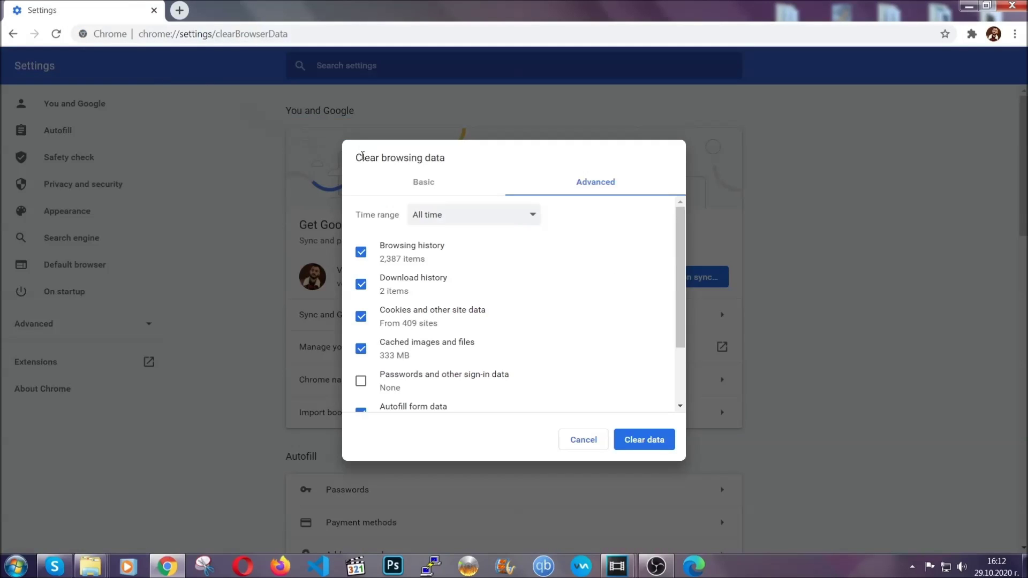
# Step: Clear the browsing data for the All time range, leaving passwords and other sign-in data excluded
pyautogui.click(468, 225)
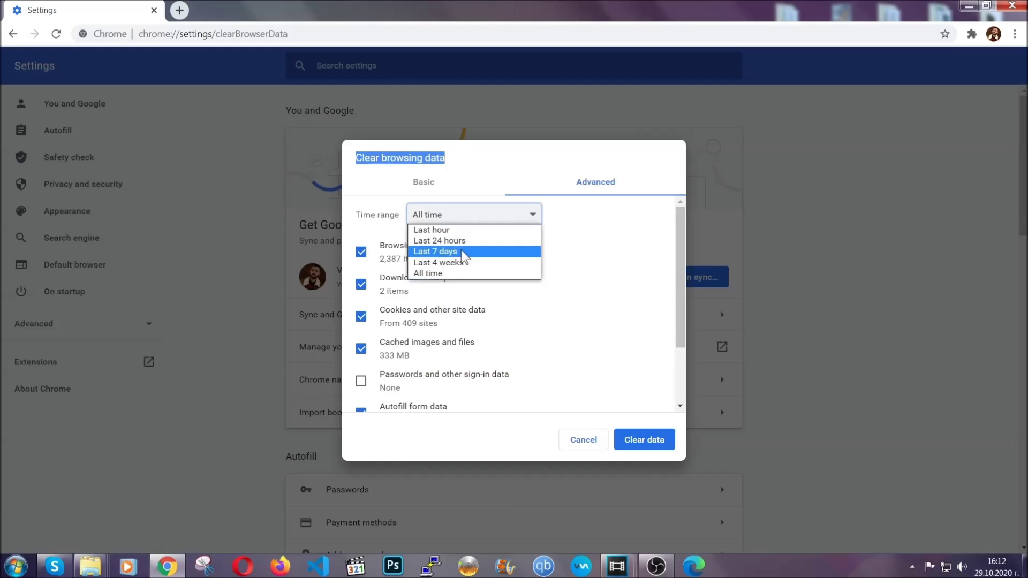
pyautogui.click(454, 272)
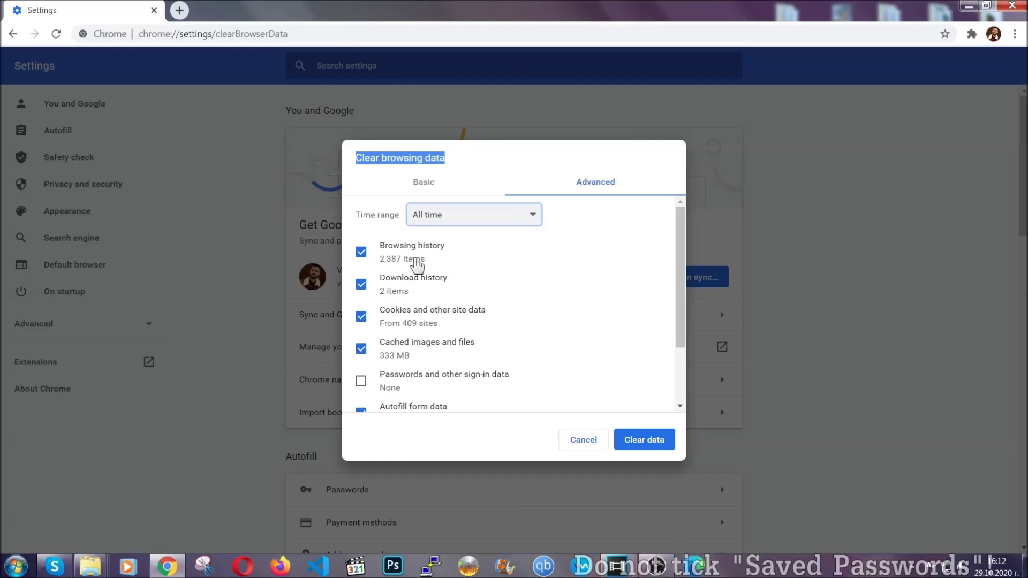
pyautogui.scroll(-1, 425, 364)
pyautogui.scroll(-1, 425, 364)
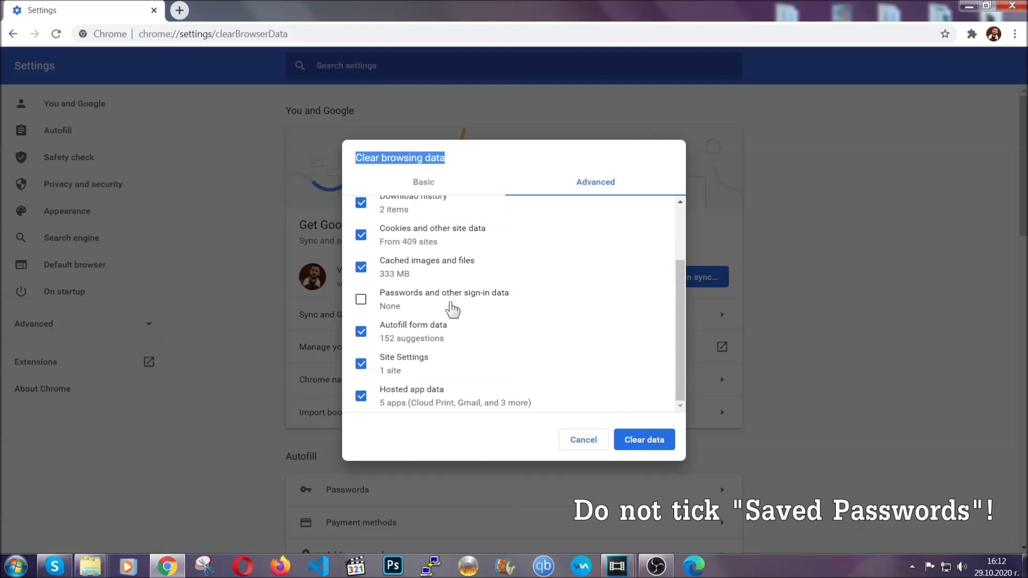
pyautogui.click(632, 440)
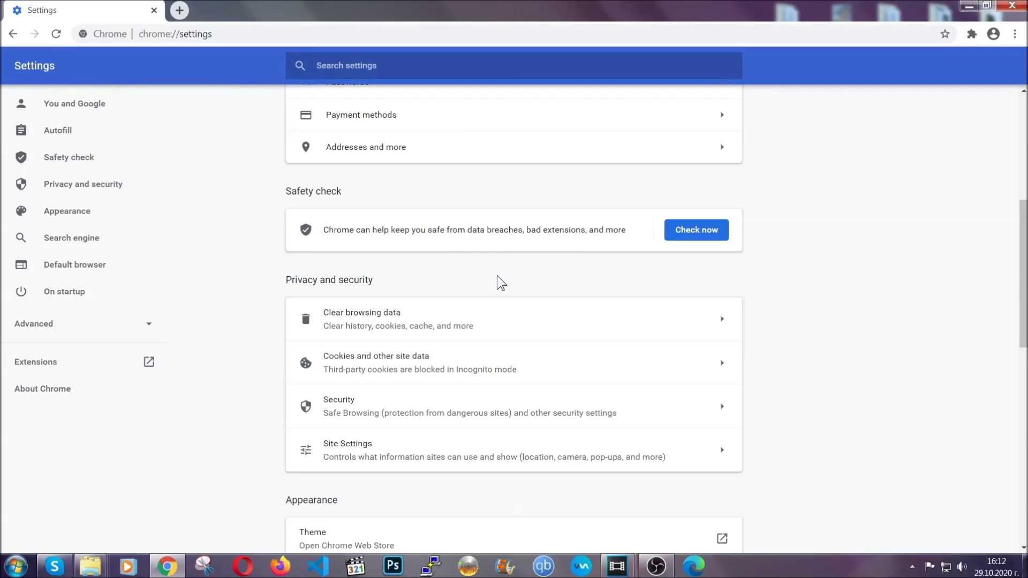
# Step: Remove the Bulk Media Downloader and HMA VPN Proxy Unblocker extensions from Chrome, and minimise the browser
pyautogui.click(1016, 36)
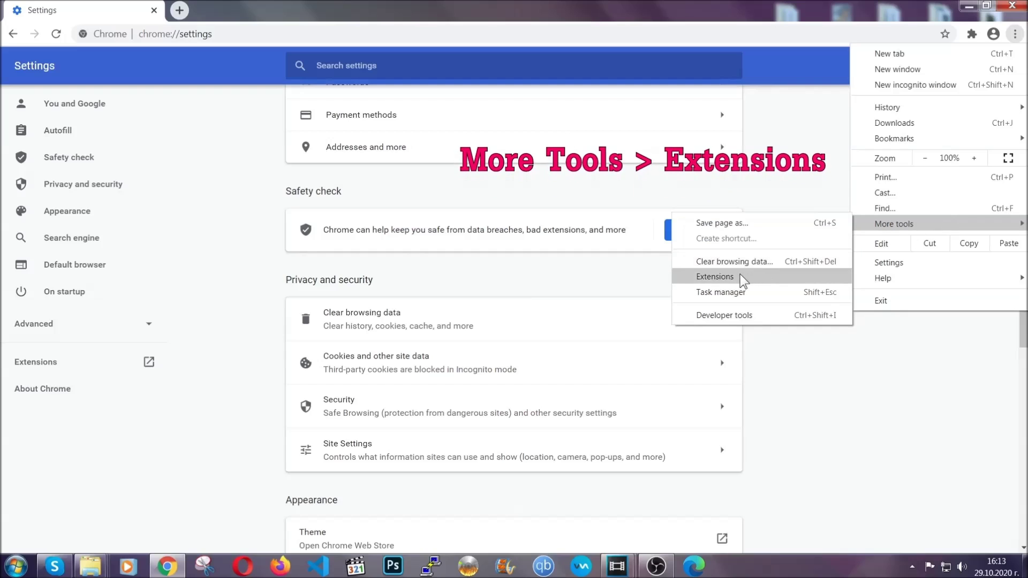
pyautogui.click(742, 215)
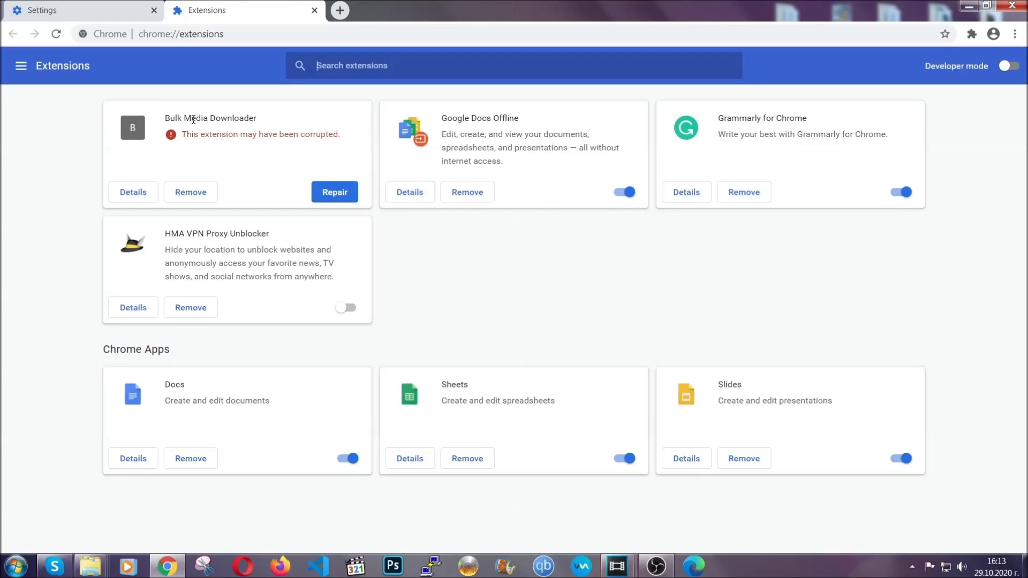
pyautogui.click(200, 194)
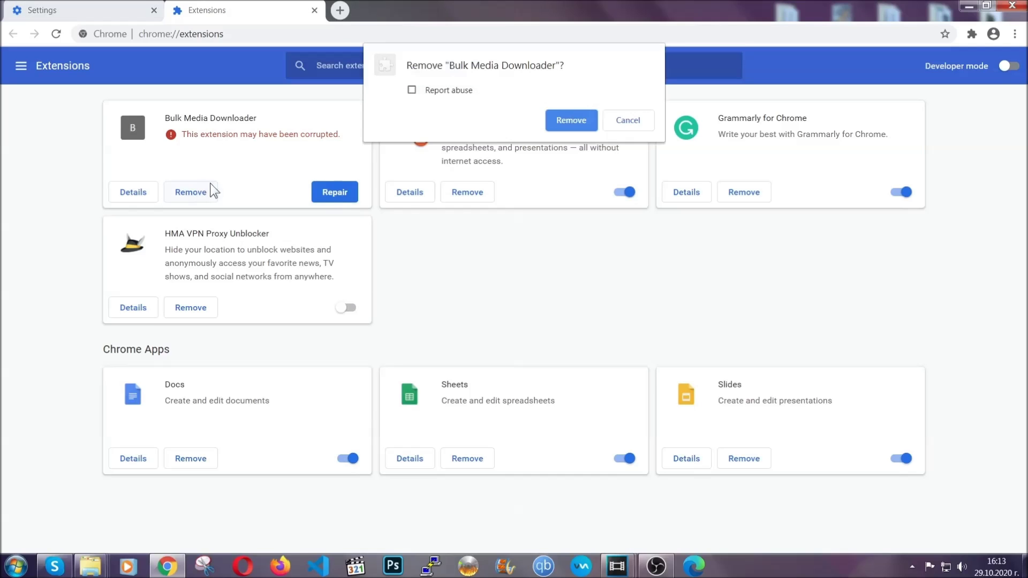
pyautogui.click(555, 118)
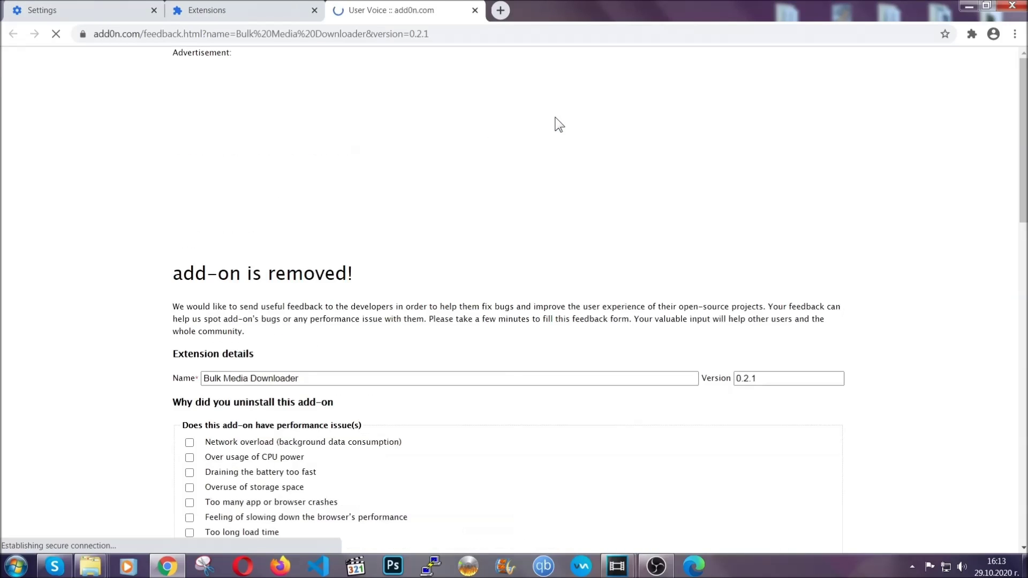
pyautogui.click(262, 12)
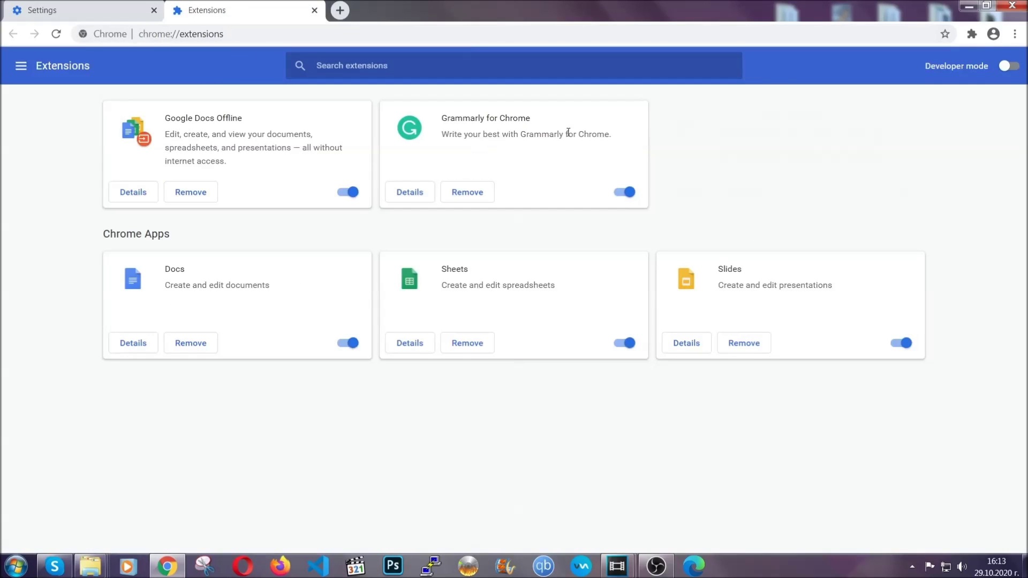
pyautogui.click(969, 7)
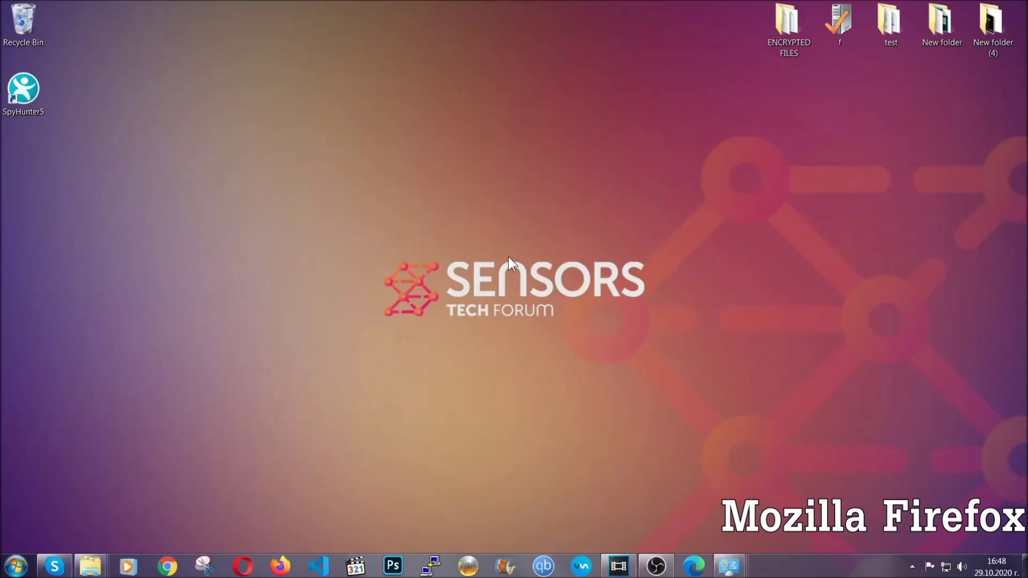
# Step: Switch to Mozilla Firefox and load the about:support troubleshooting page
pyautogui.click(280, 564)
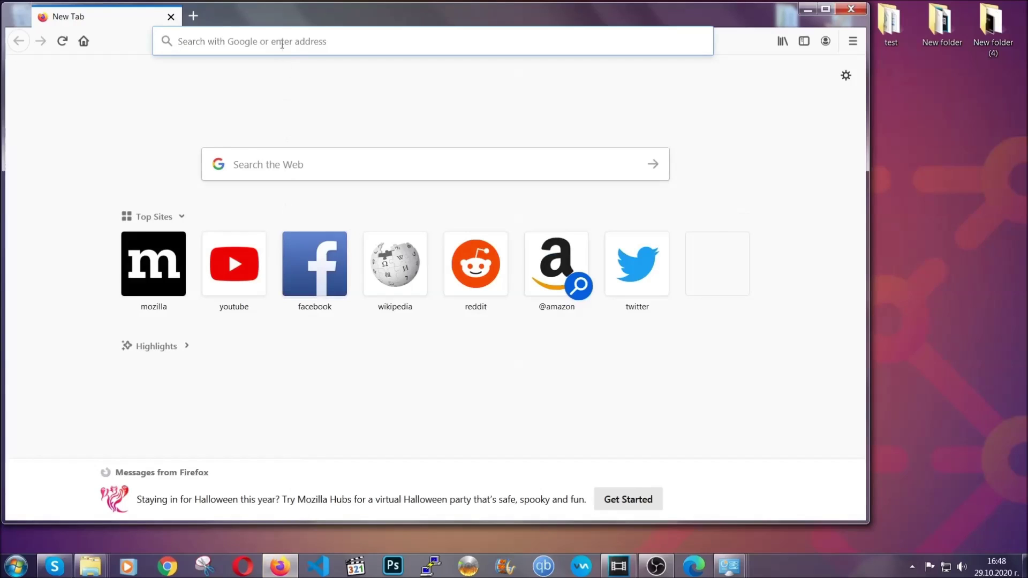
pyautogui.click(282, 47)
pyautogui.write('about')
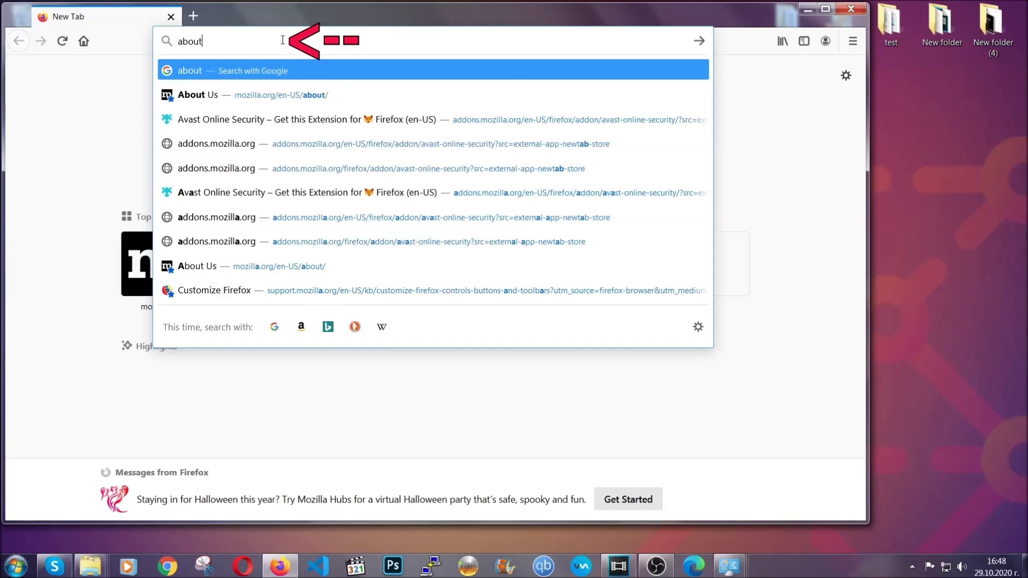
pyautogui.write(':support')
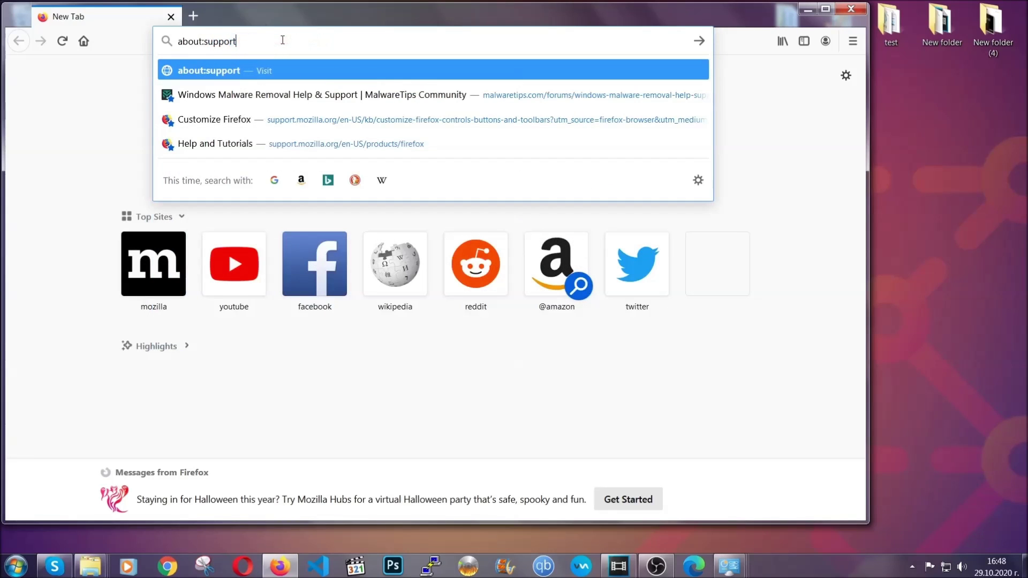
pyautogui.press('Return')
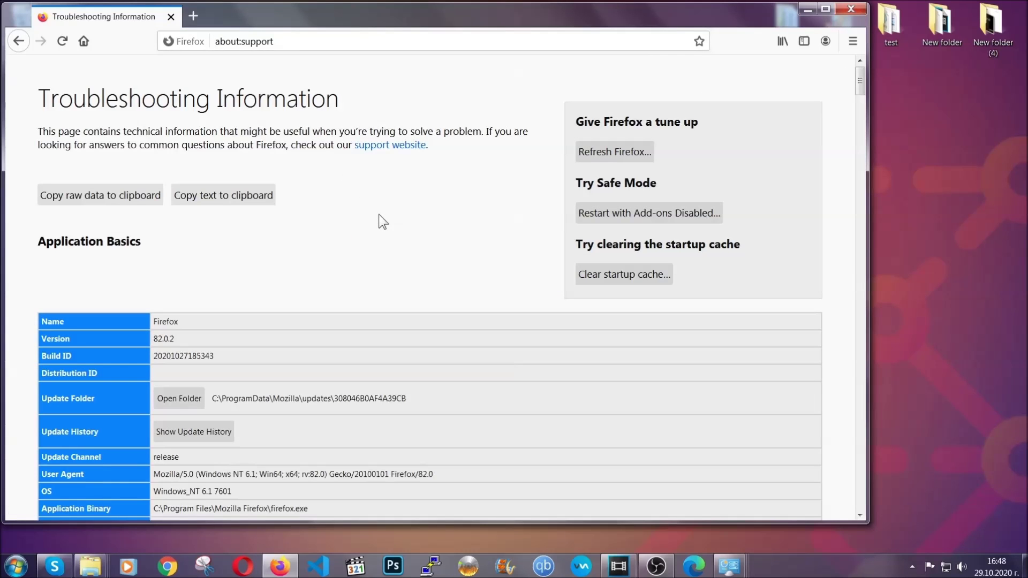
# Step: Refresh Firefox to remove add-ons and restore default settings, finish the import wizard, and minimise the browser
pyautogui.click(608, 156)
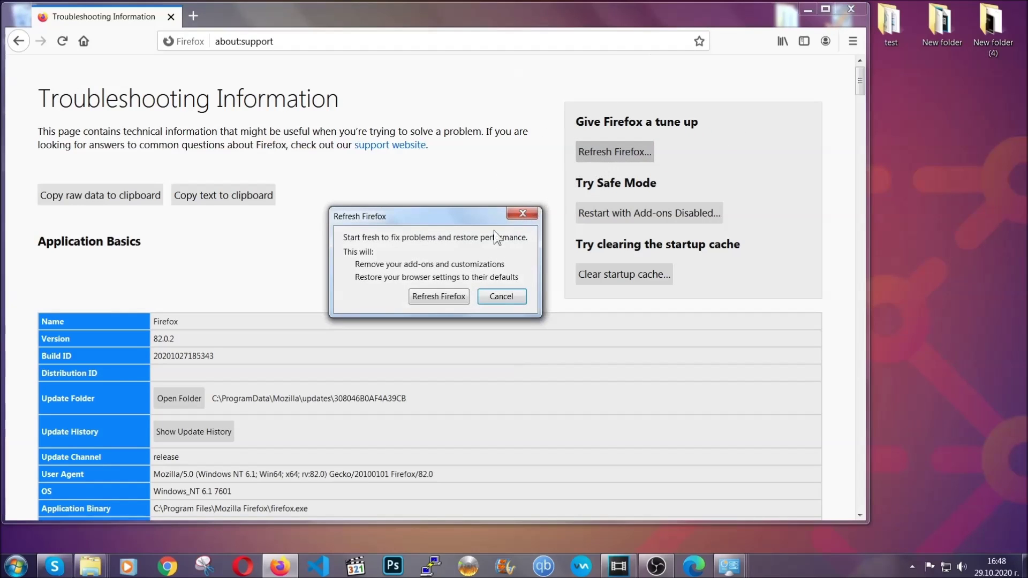
pyautogui.click(437, 298)
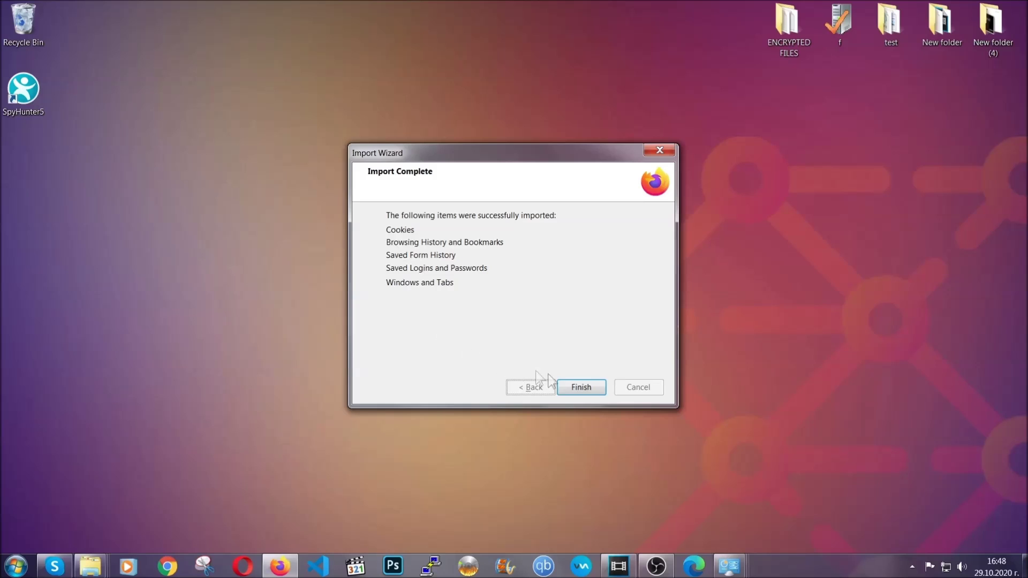
pyautogui.click(579, 389)
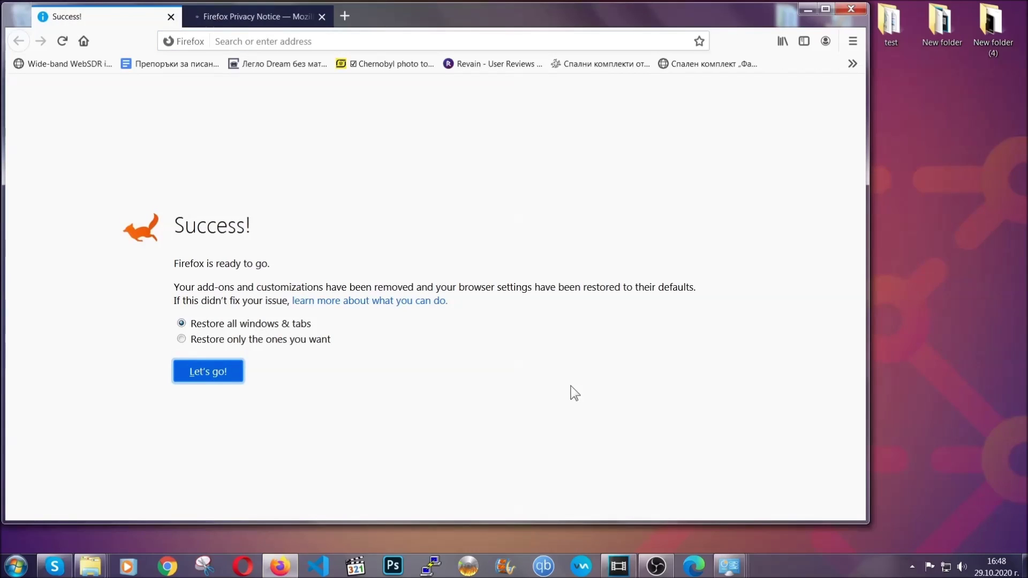
pyautogui.click(808, 9)
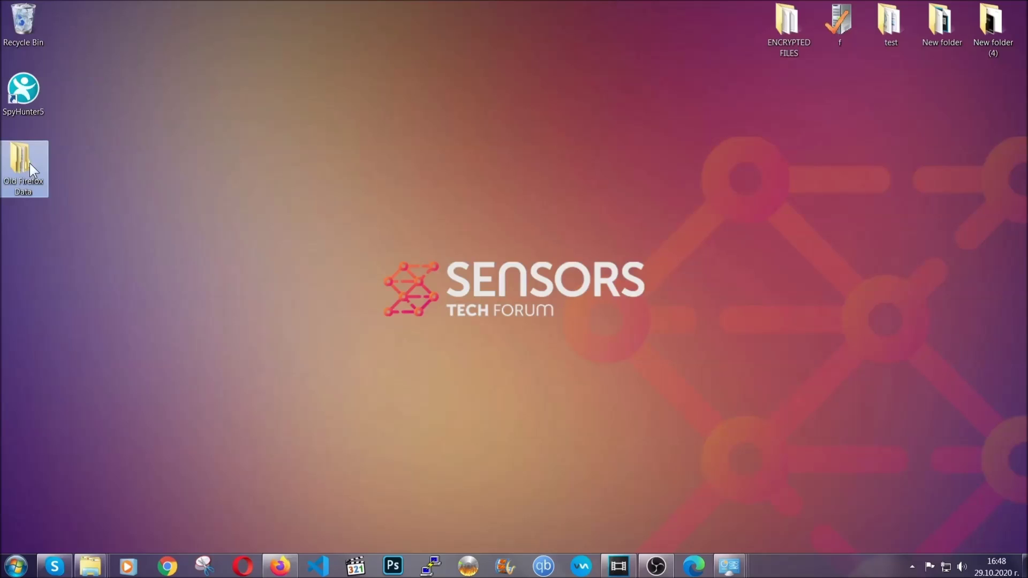
pyautogui.moveTo(38, 191)
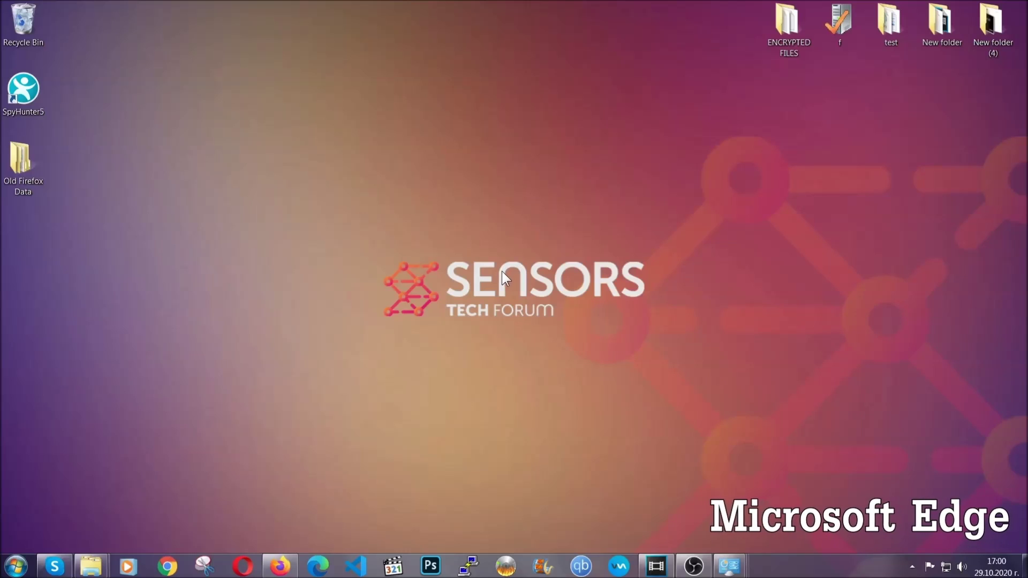
# Step: Switch to Microsoft Edge and load the page edge://settings/clearBrowserData
pyautogui.click(318, 557)
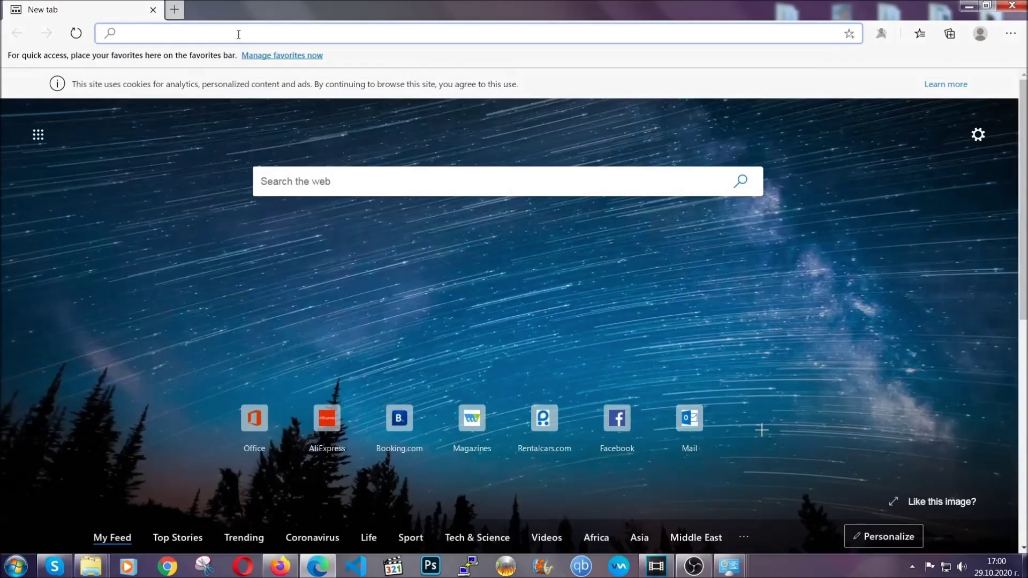
pyautogui.write('edge')
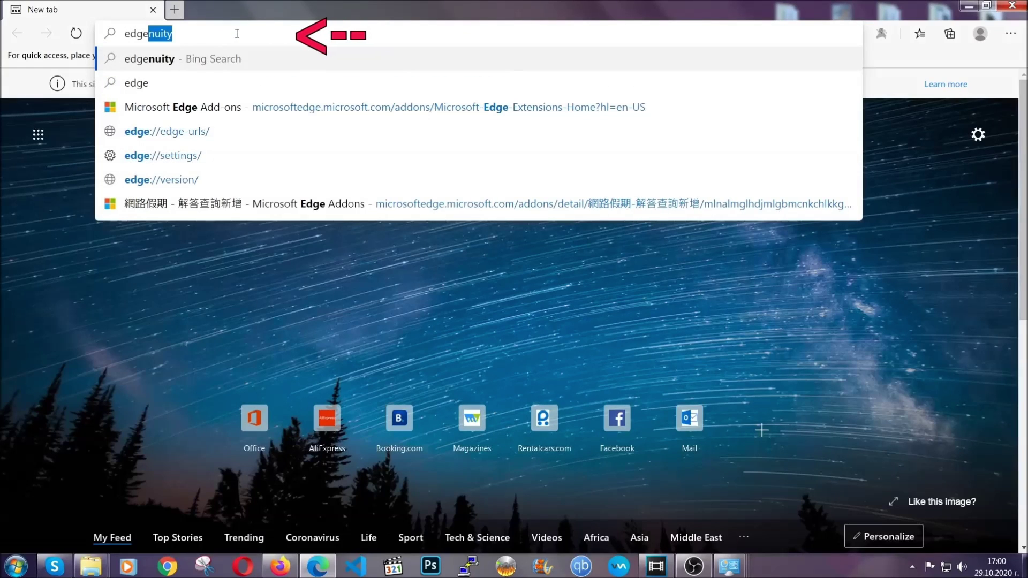
pyautogui.write('://settings/')
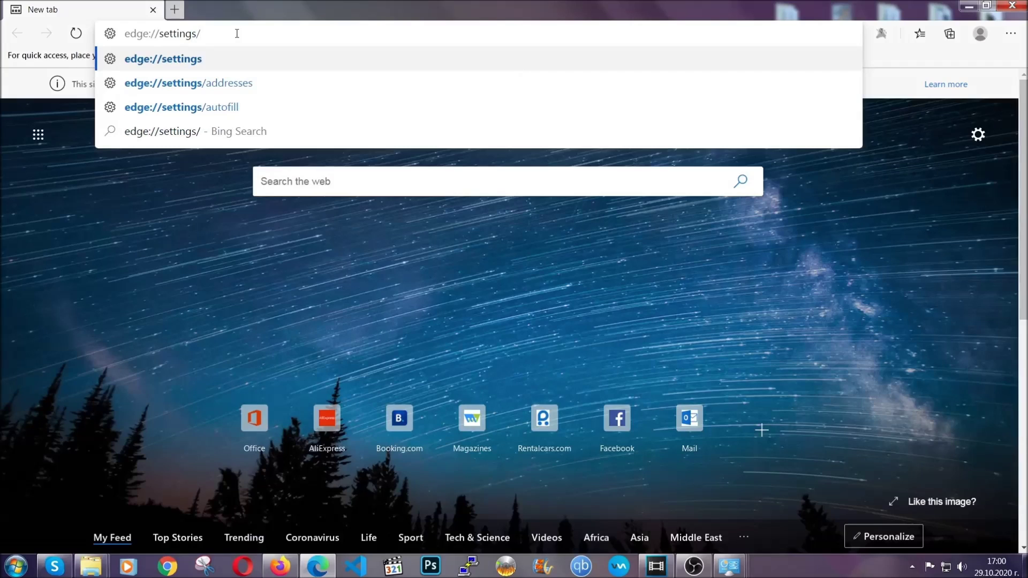
pyautogui.write('clearBr')
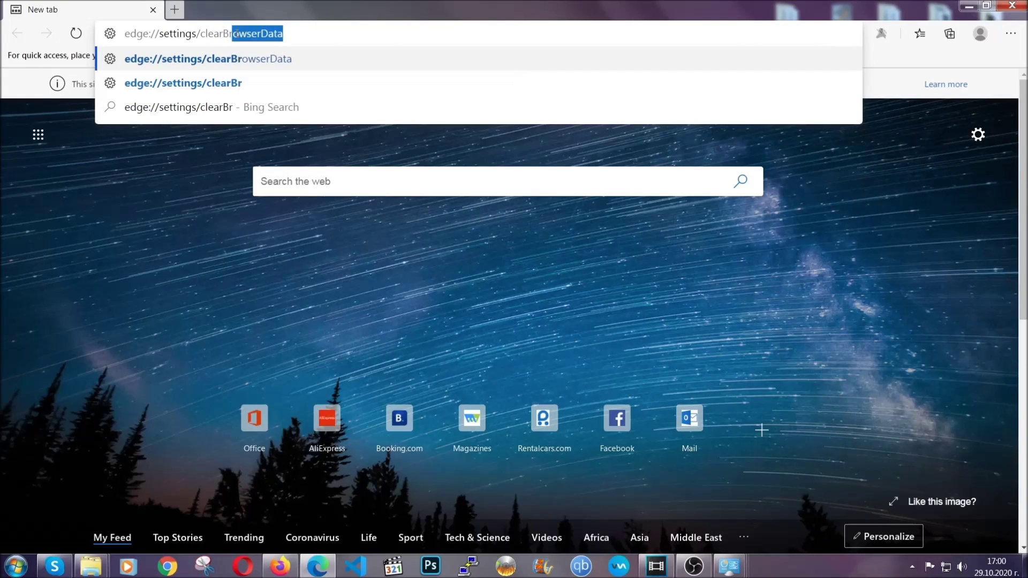
pyautogui.write('owserData')
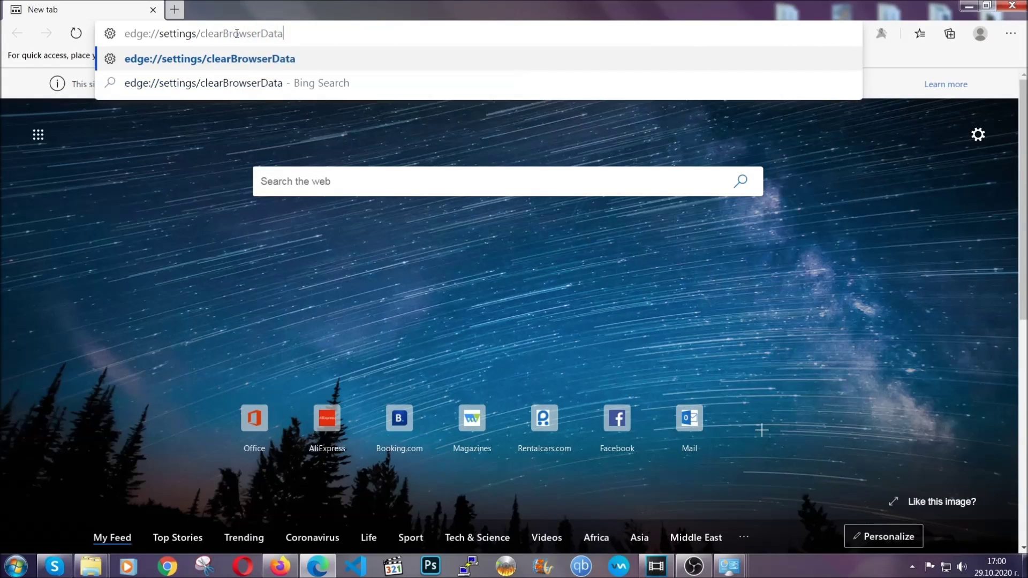
pyautogui.press('Return')
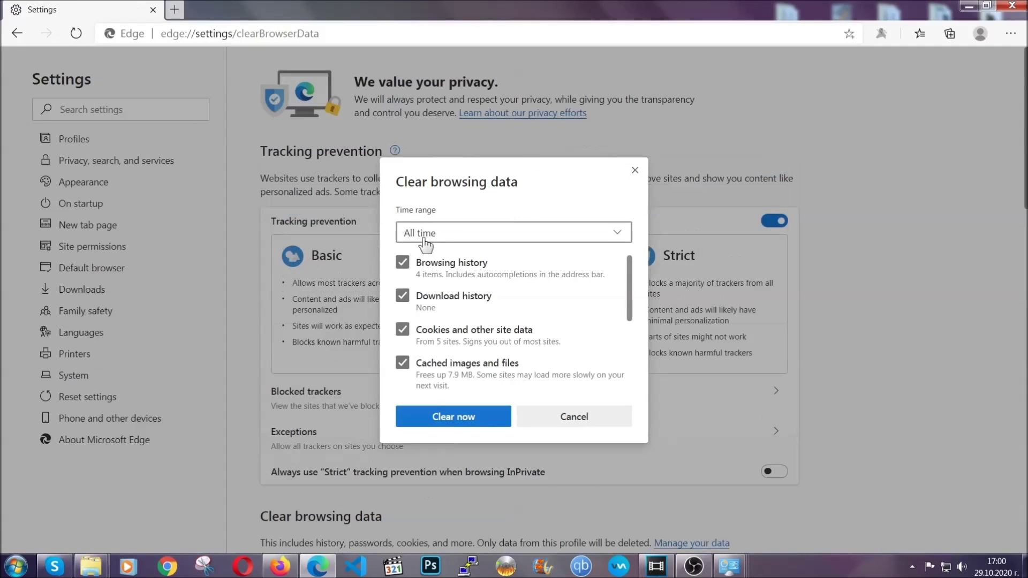
# Step: Clear Edge's browsing history, download history, cookies and cached files for the All time range, leaving passwords excluded
pyautogui.click(425, 239)
pyautogui.click(424, 344)
pyautogui.scroll(-5, 426, 349)
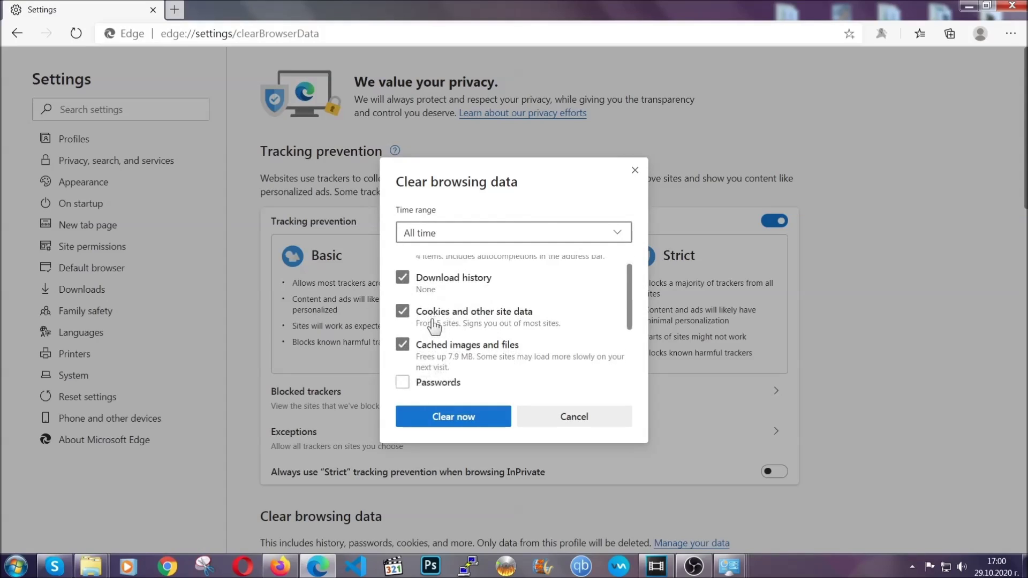
pyautogui.click(447, 423)
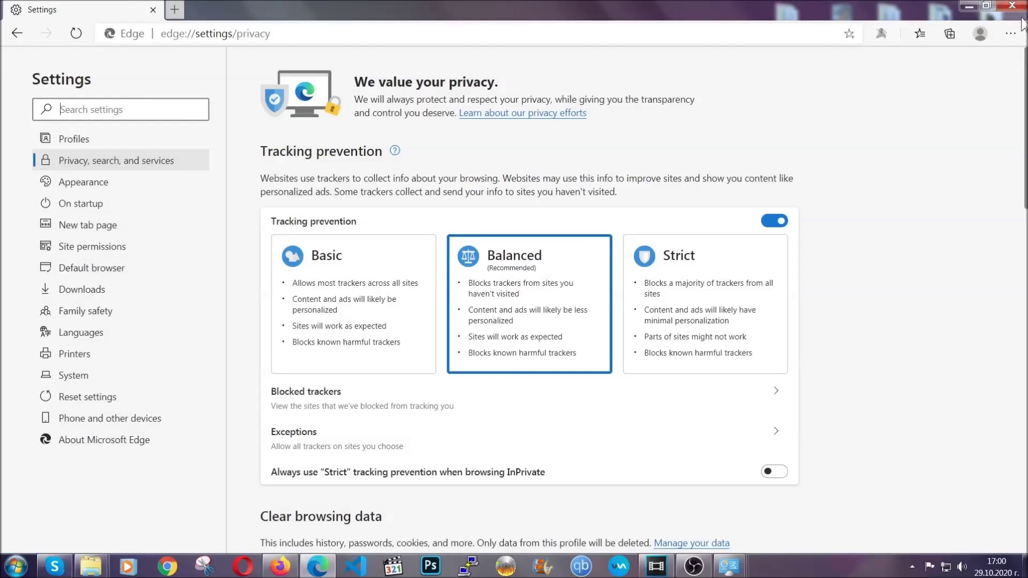
# Step: Remove the 網路假期 - 解答查詢新增 extension from Edge, and close the browser
pyautogui.click(1011, 33)
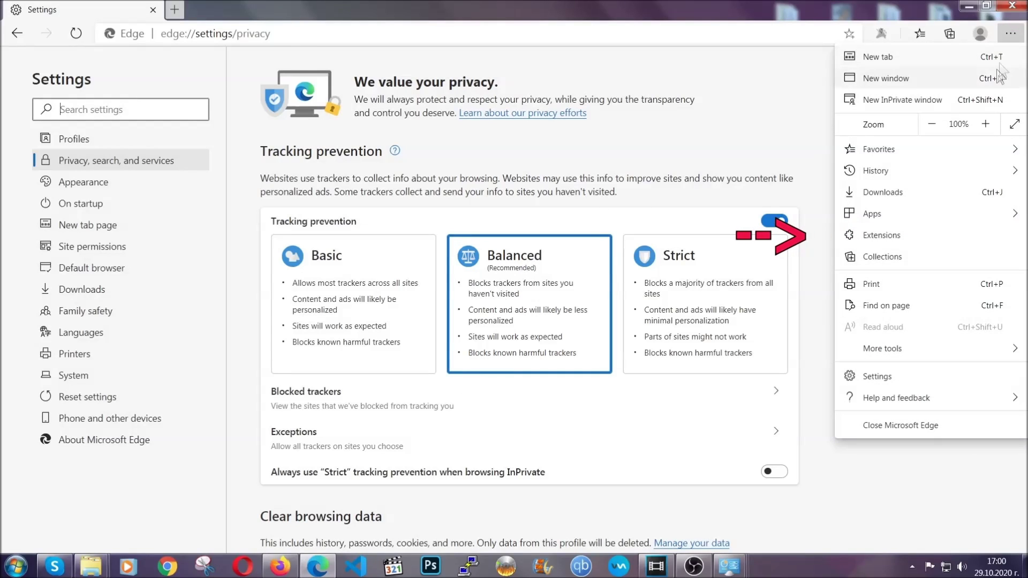
pyautogui.click(936, 228)
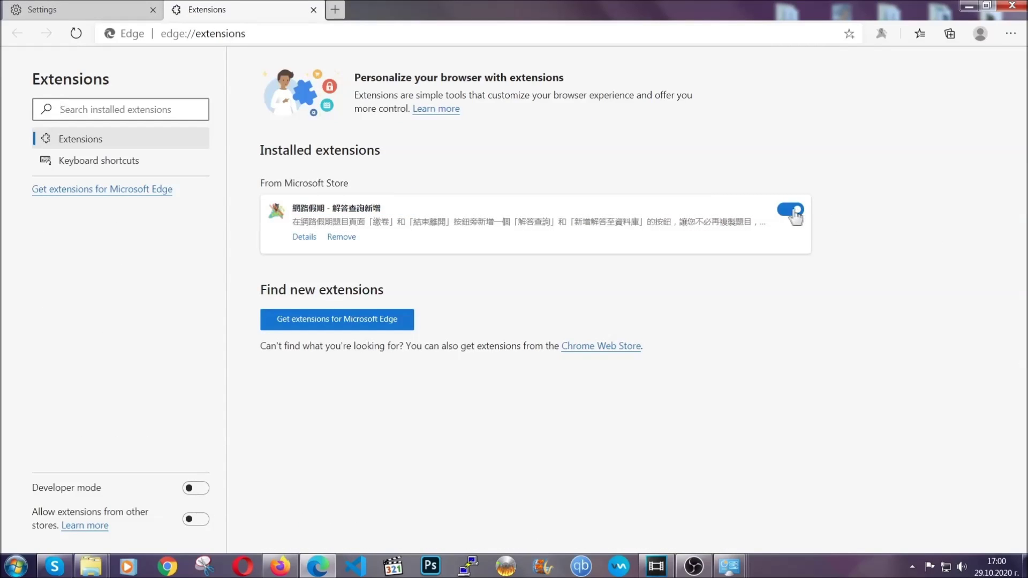
pyautogui.click(341, 237)
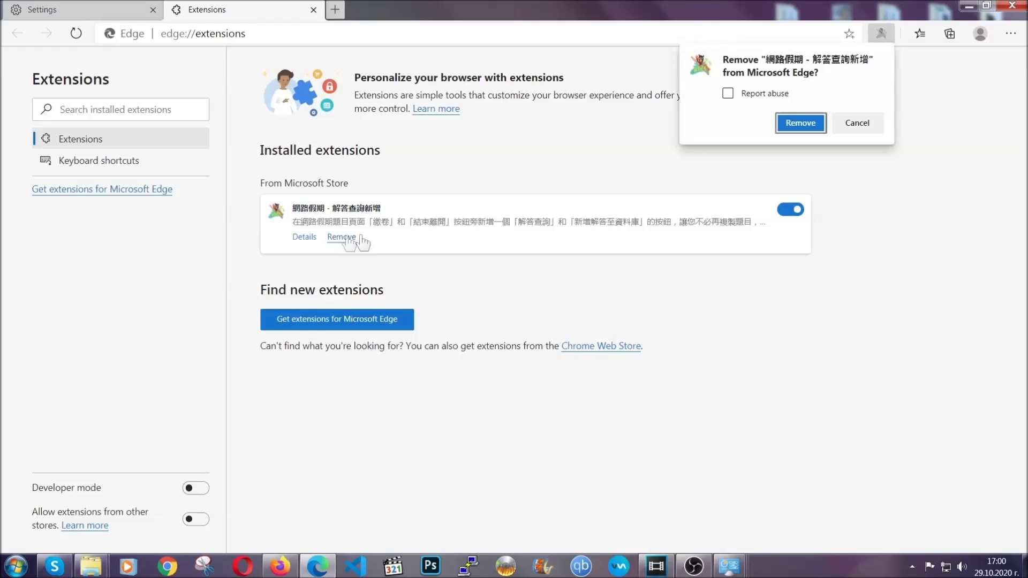
pyautogui.click(800, 124)
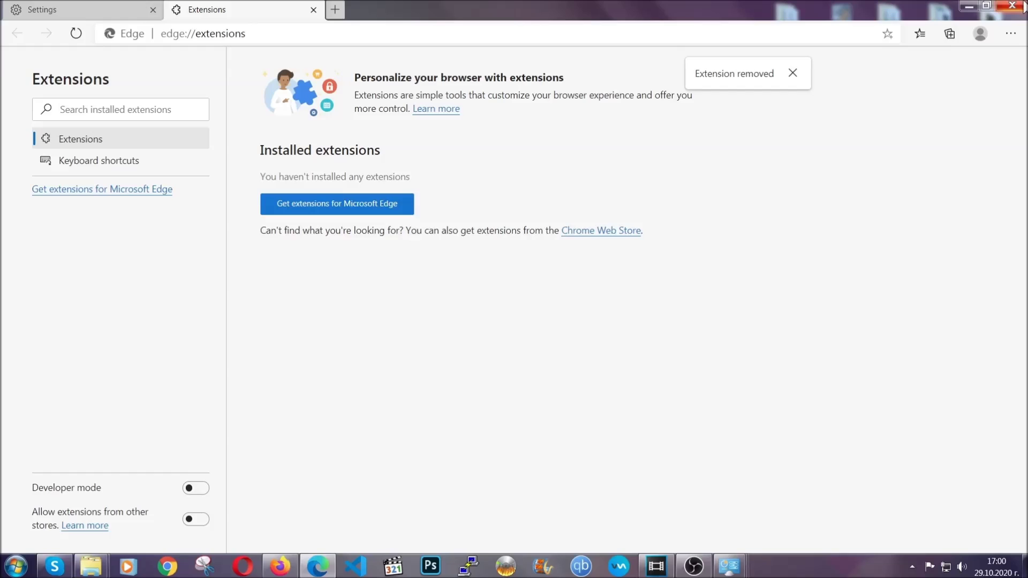
pyautogui.click(1022, 7)
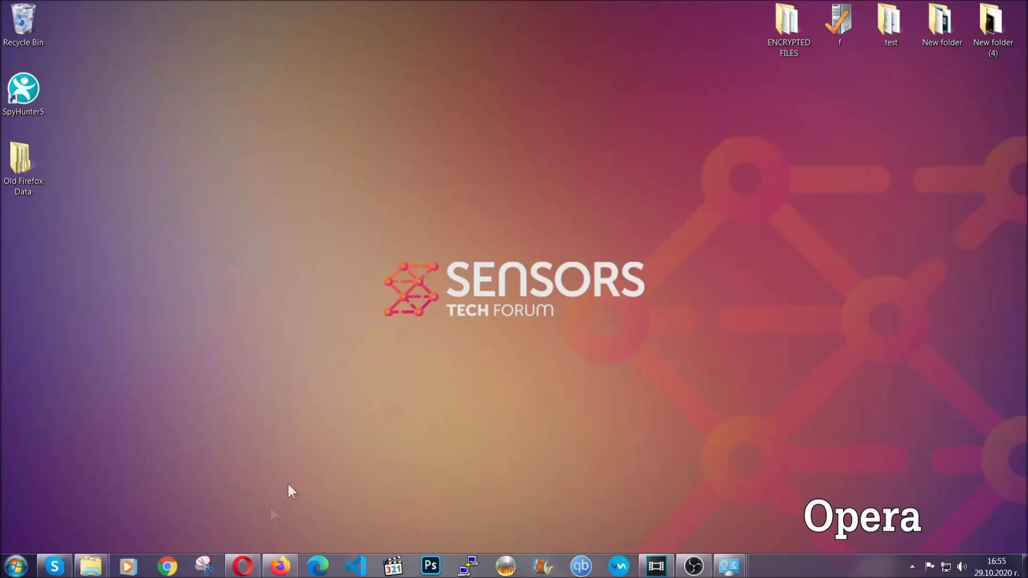
# Step: Switch to Opera and load the page opera://settings/clearBrowserData
pyautogui.click(254, 562)
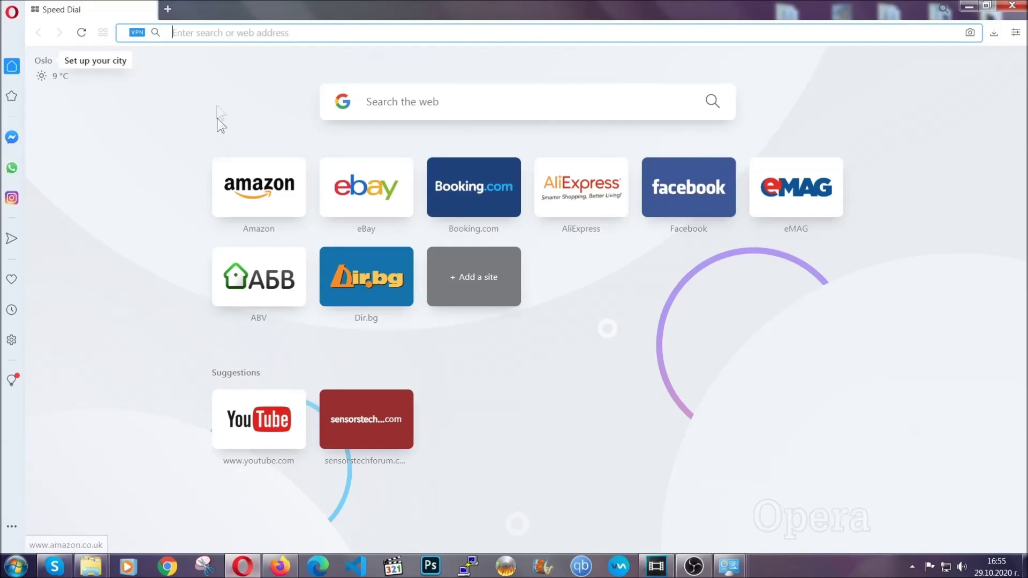
pyautogui.write('ope')
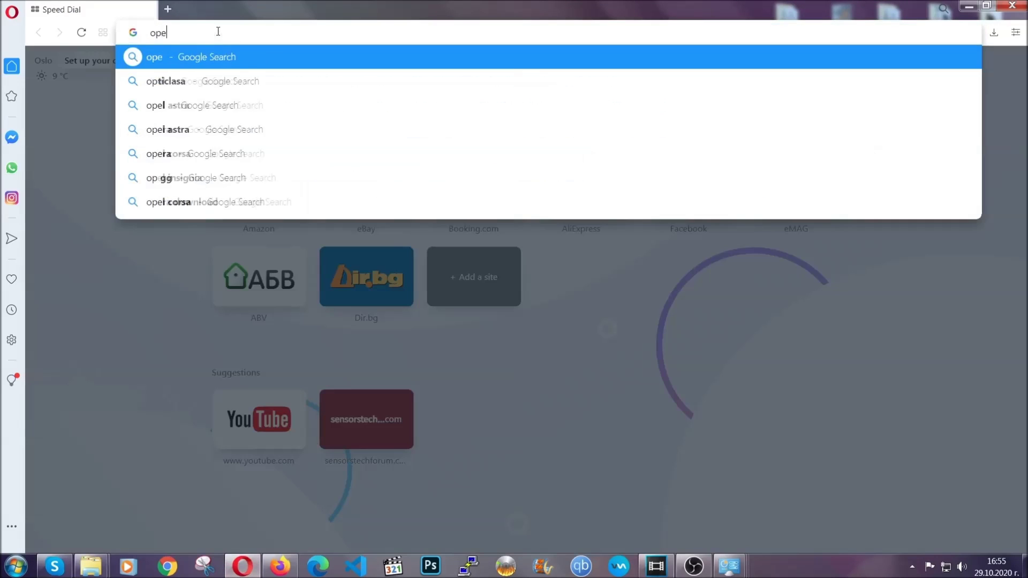
pyautogui.write('ra://')
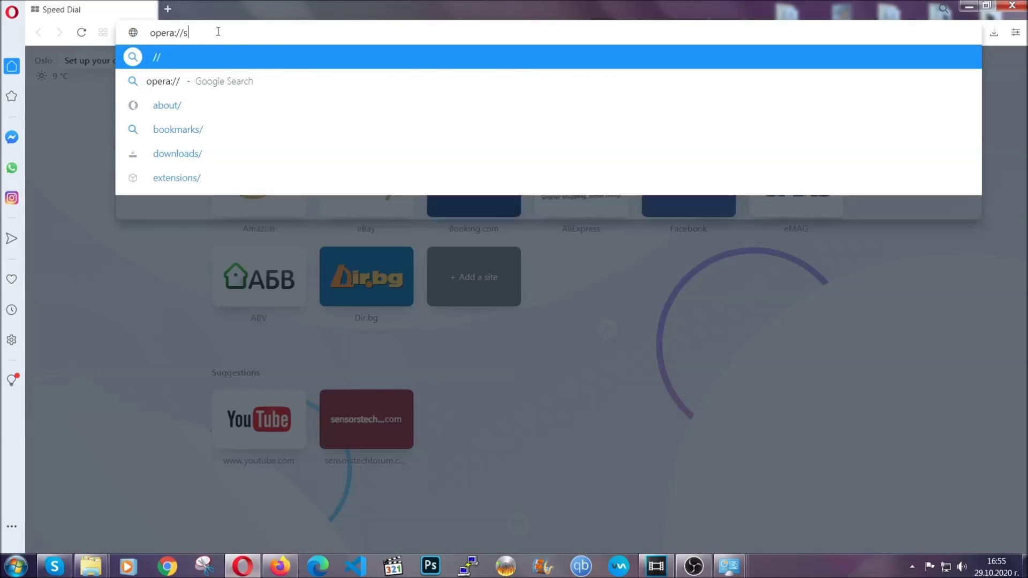
pyautogui.write('settings/c')
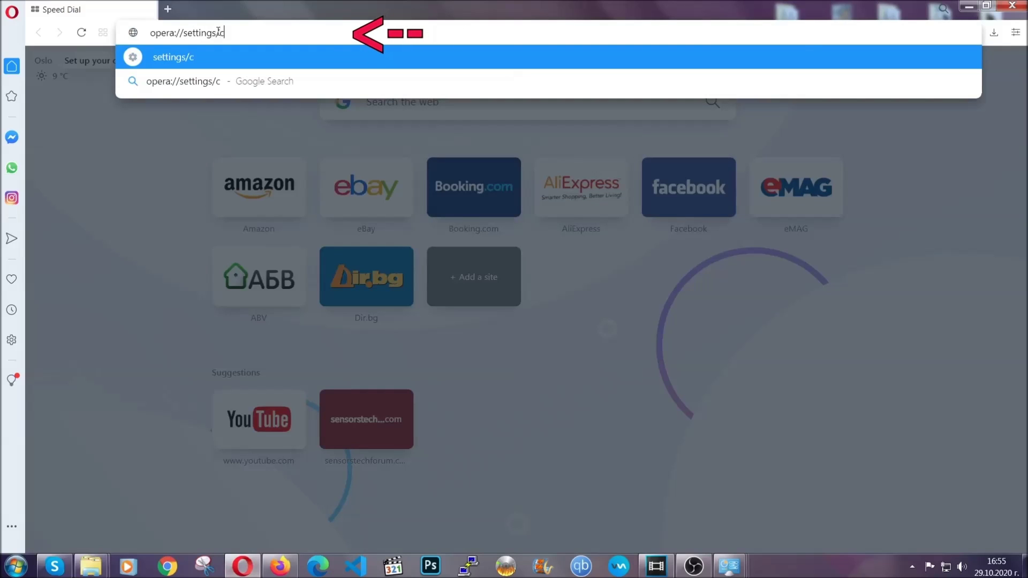
pyautogui.write('learBr')
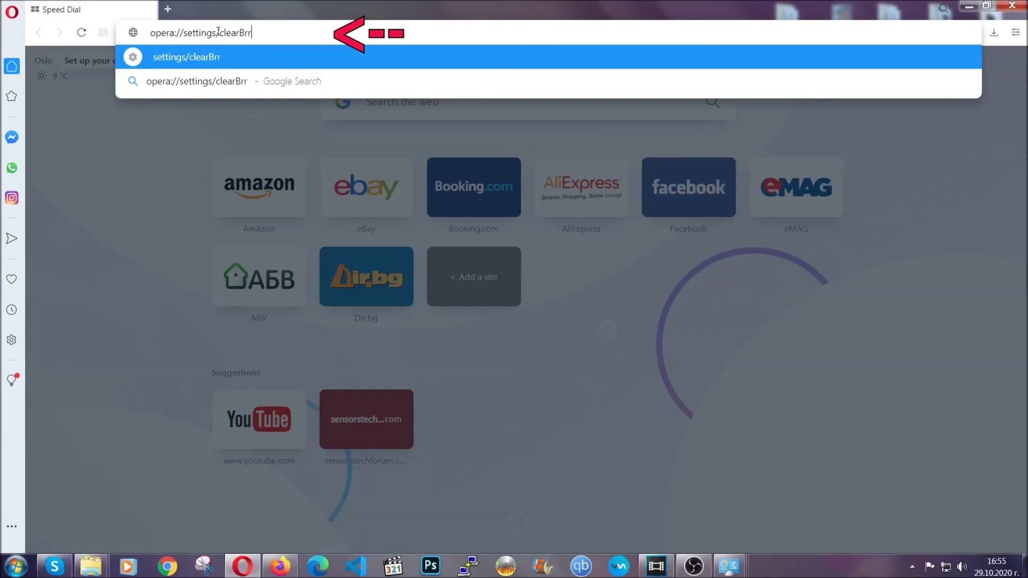
pyautogui.write('owserData')
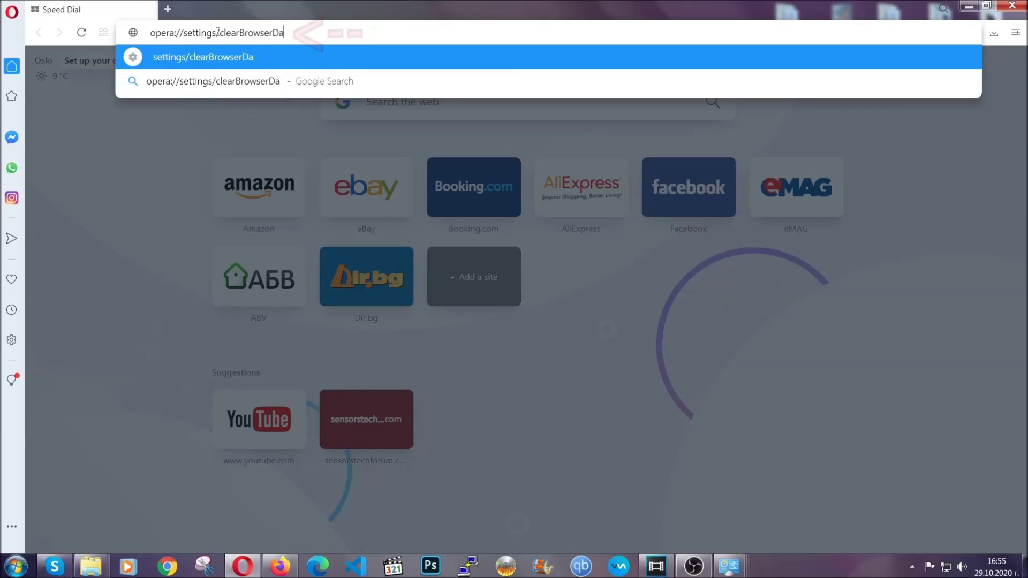
pyautogui.press('Return')
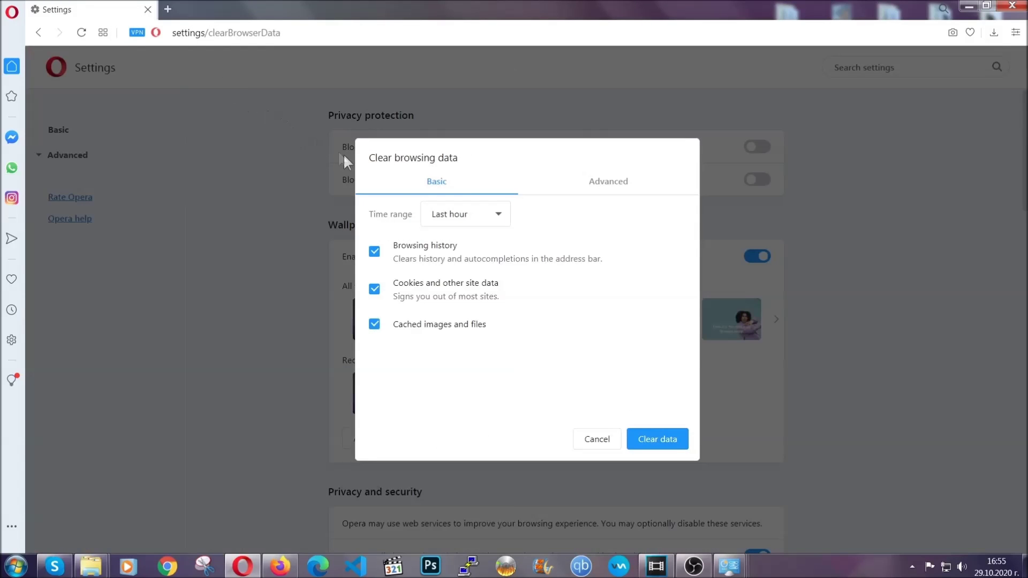
# Step: Clear Opera's browsing data with the advanced options, including autofill, site settings and hosted app data, but excluding passwords and other sign-in data
pyautogui.click(605, 185)
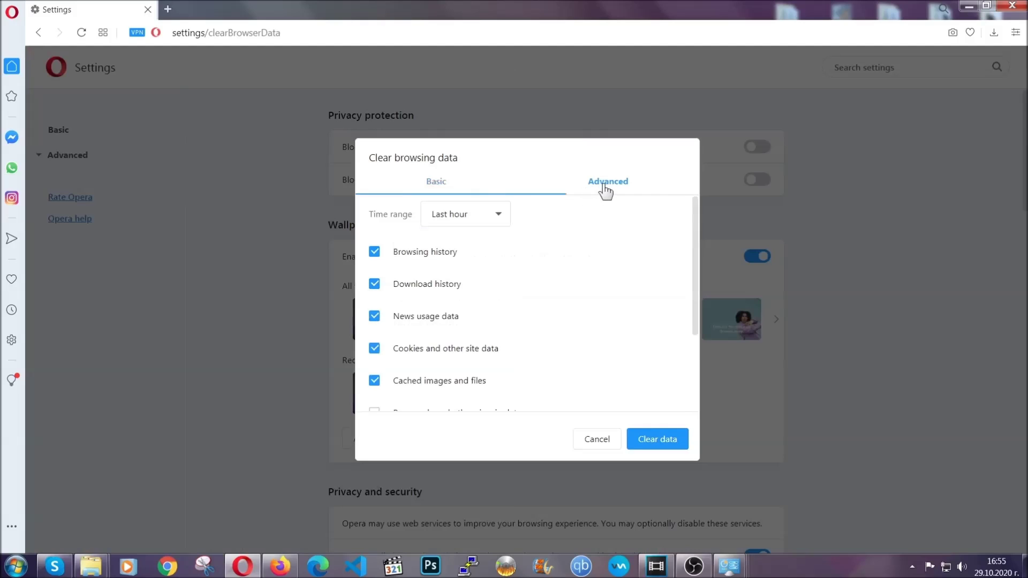
pyautogui.click(497, 214)
pyautogui.click(464, 277)
pyautogui.scroll(-2, 463, 279)
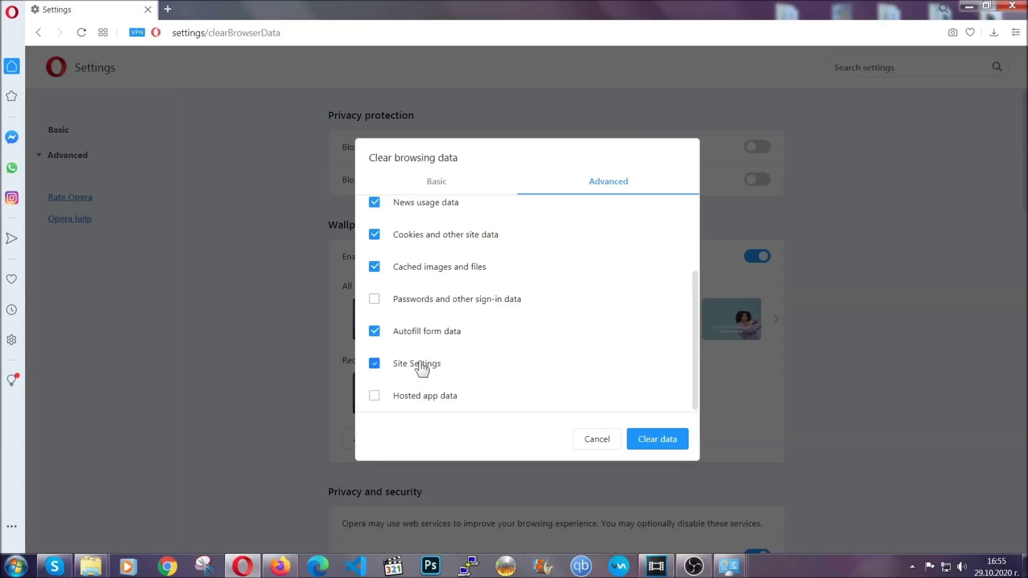
pyautogui.click(656, 442)
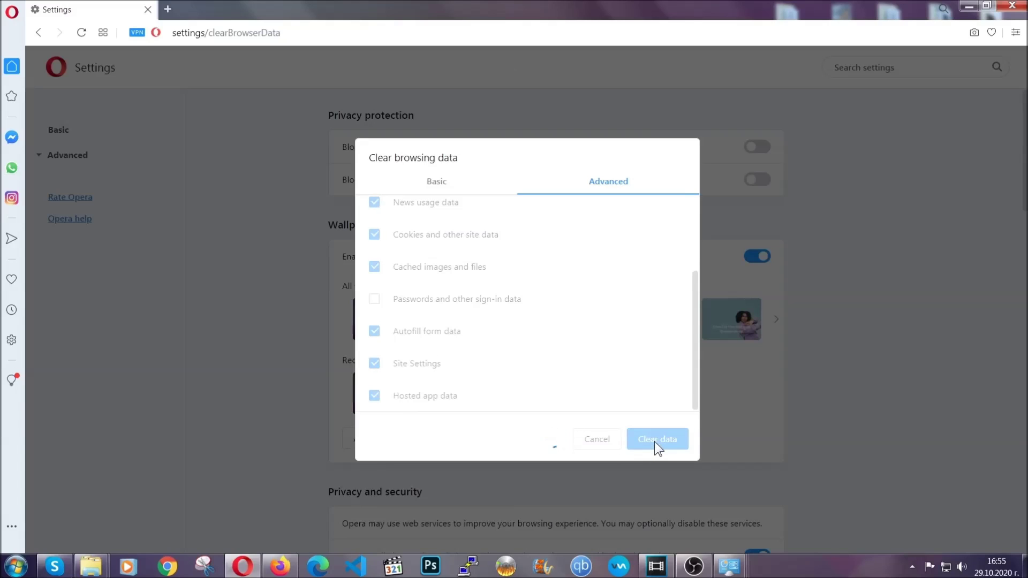